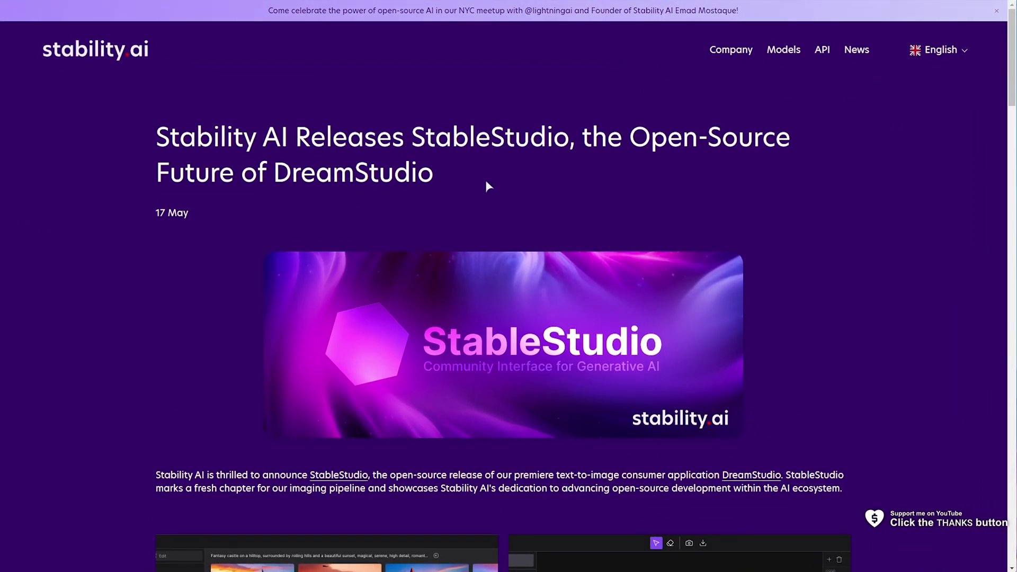
# Highlight 'Open-Source' and 'DreamStudio' in the headline, then follow the article's DreamStudio link.
pyautogui.moveTo(630, 139); pyautogui.dragTo(790, 139)
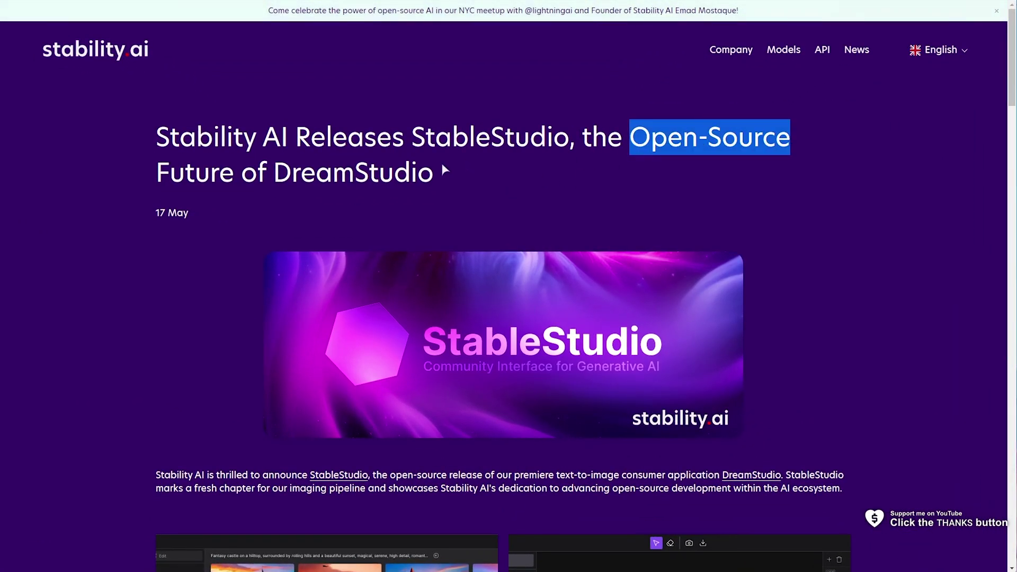
pyautogui.click(192, 197)
pyautogui.doubleClick(303, 180)
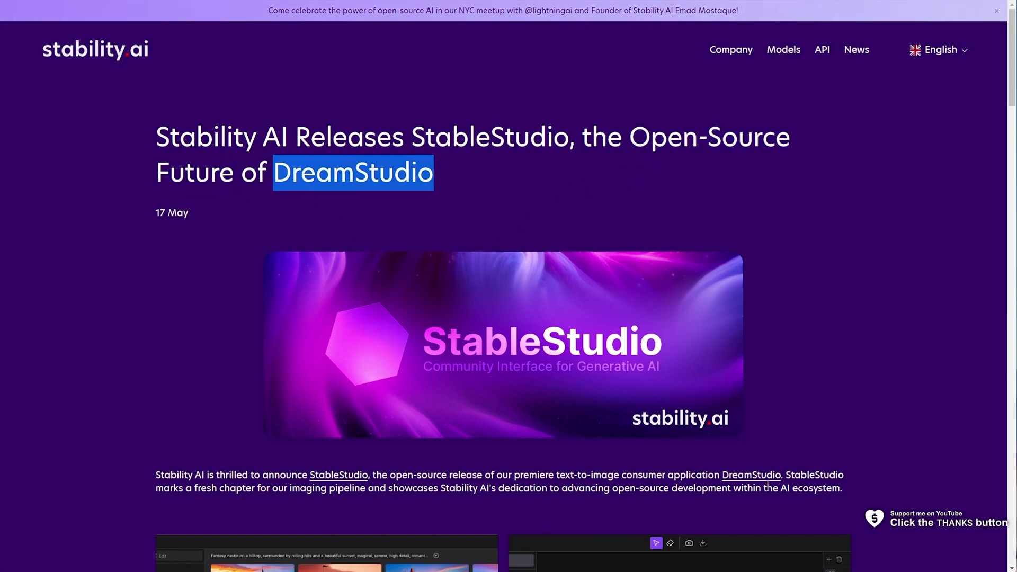
pyautogui.click(751, 475)
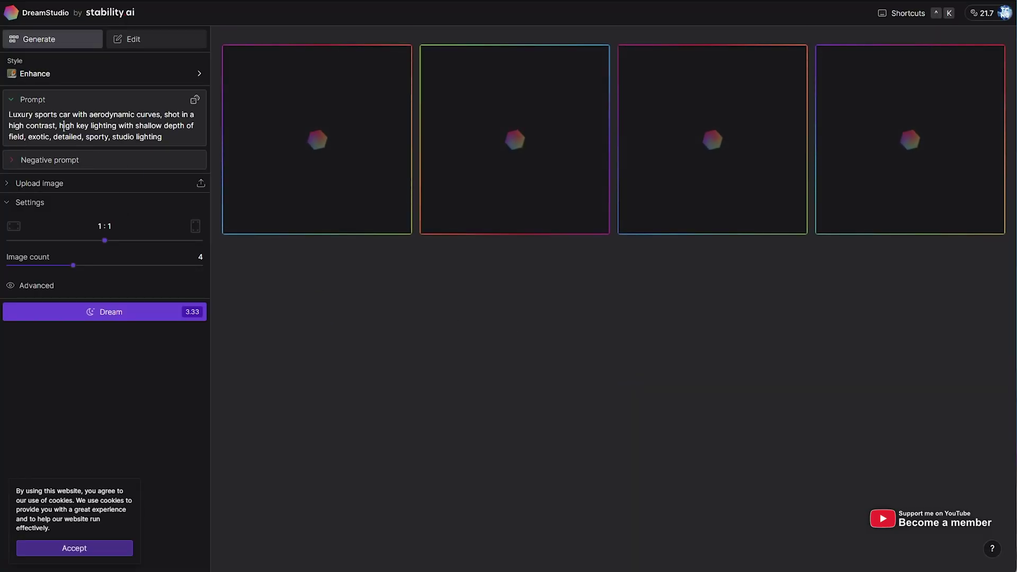
# Select the sample sports-car prompt text in DreamStudio's image generator.
pyautogui.tripleClick(64, 126)
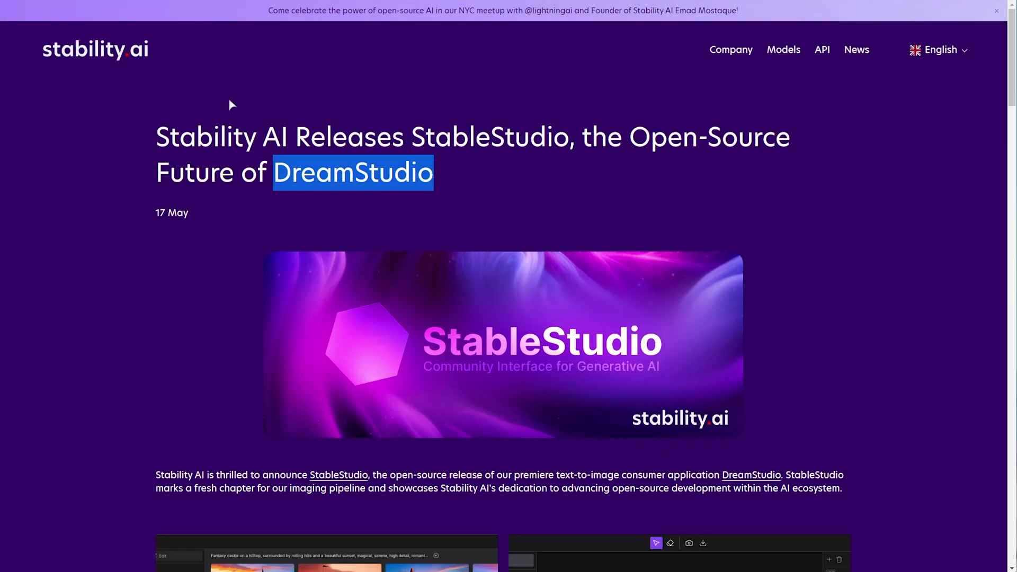
# Highlight 'StableStudio' and 'DreamStudio' in the headline and scroll into the article.
pyautogui.doubleClick(495, 144)
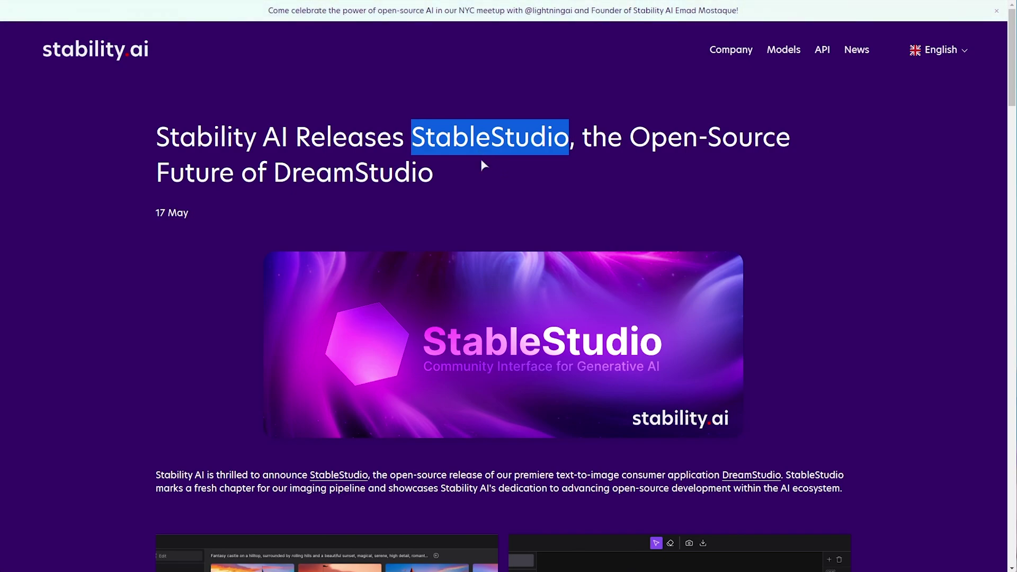
pyautogui.doubleClick(365, 170)
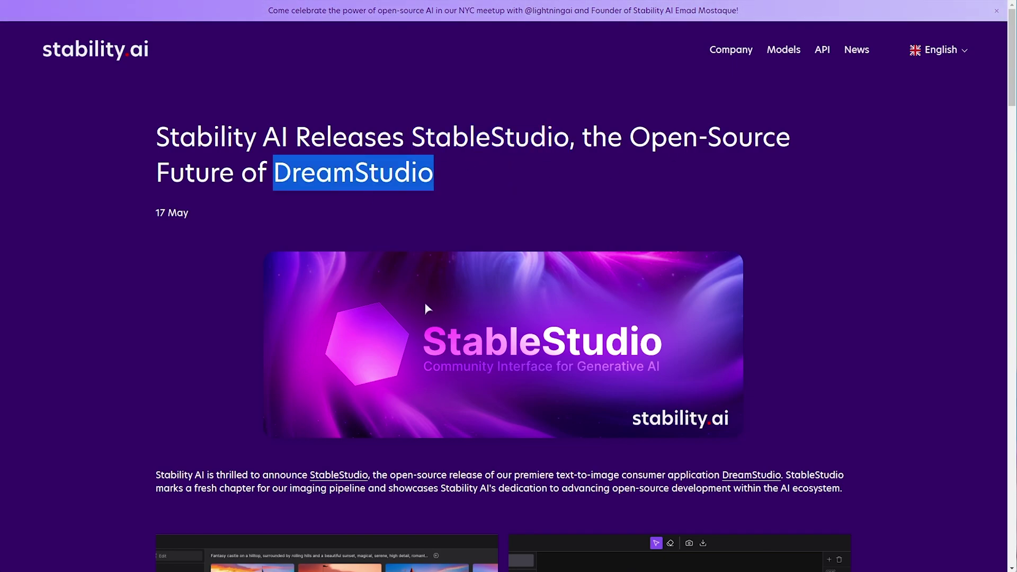
pyautogui.scroll(-8, 467, 302)
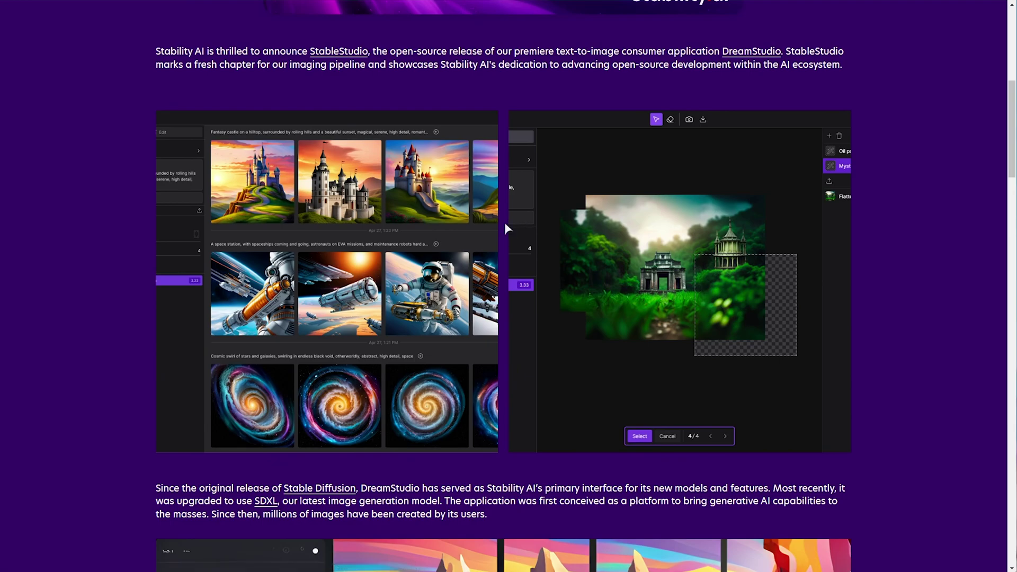
pyautogui.scroll(-8, 509, 236)
pyautogui.scroll(-8, 510, 239)
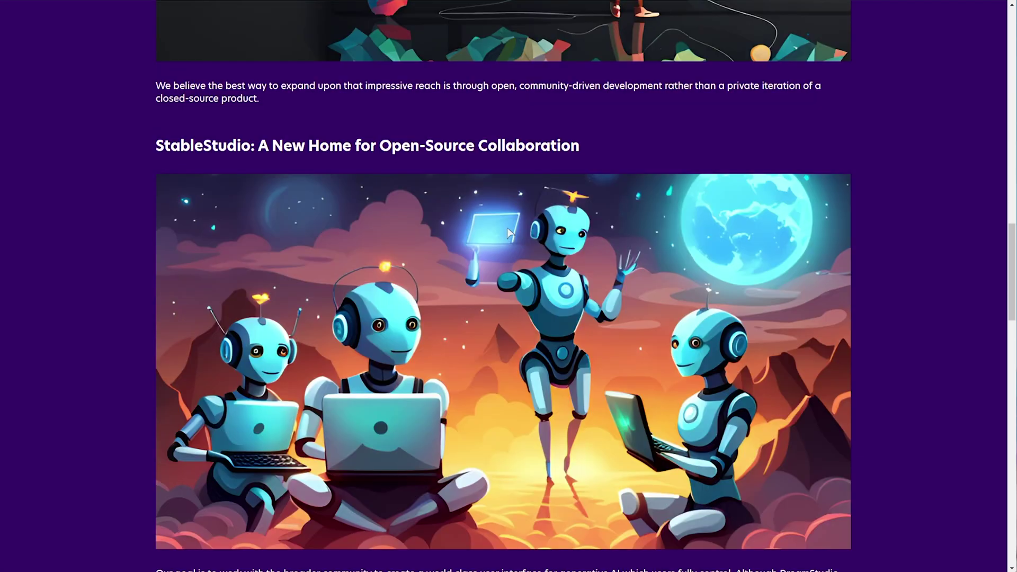
# Highlight the Collaboration heading and the sentence about releasing the chat interface.
pyautogui.moveTo(602, 150); pyautogui.dragTo(478, 149)
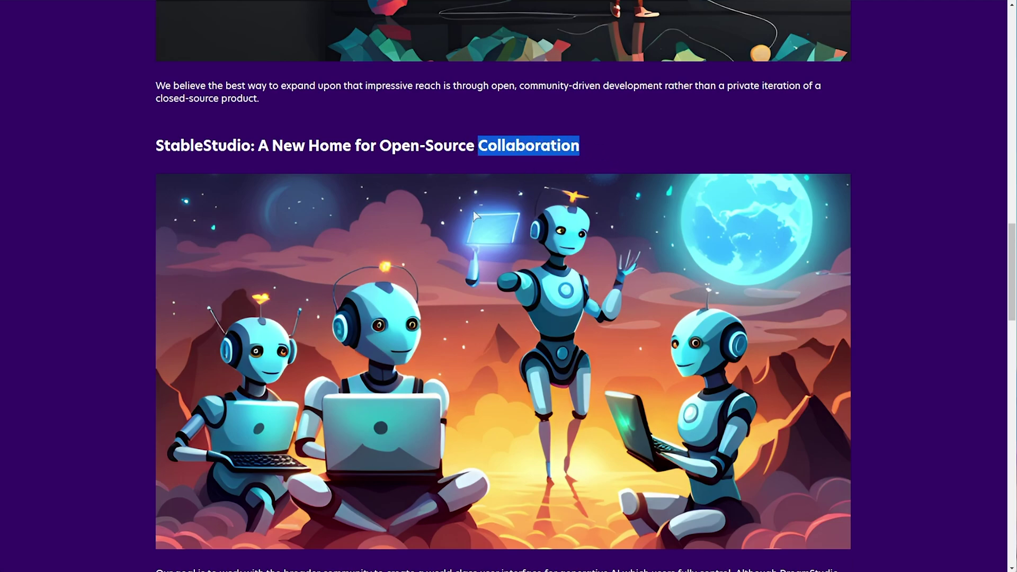
pyautogui.scroll(-4, 517, 305)
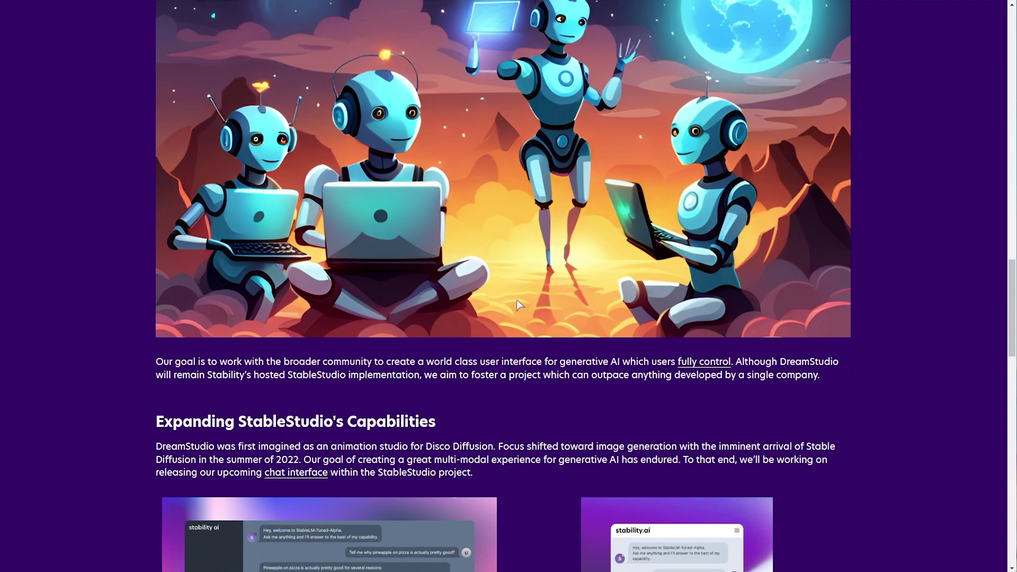
pyautogui.scroll(-3, 518, 305)
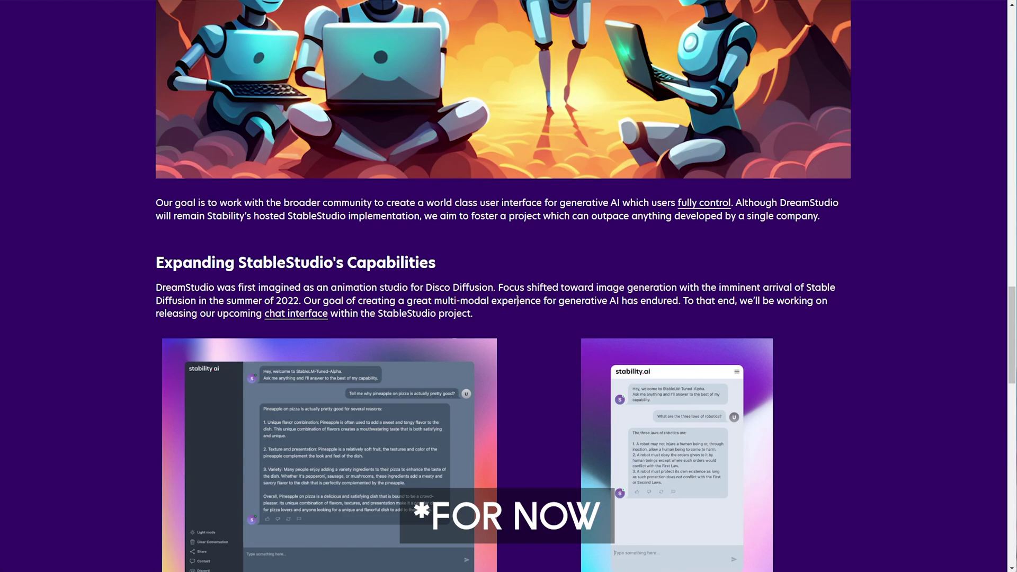
pyautogui.scroll(-2, 517, 301)
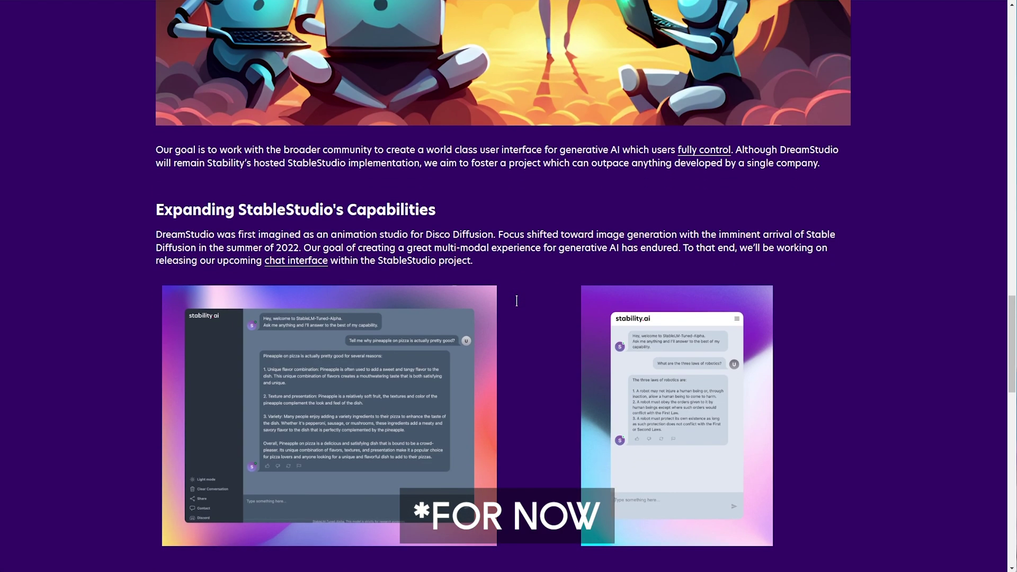
pyautogui.moveTo(236, 159); pyautogui.dragTo(454, 157)
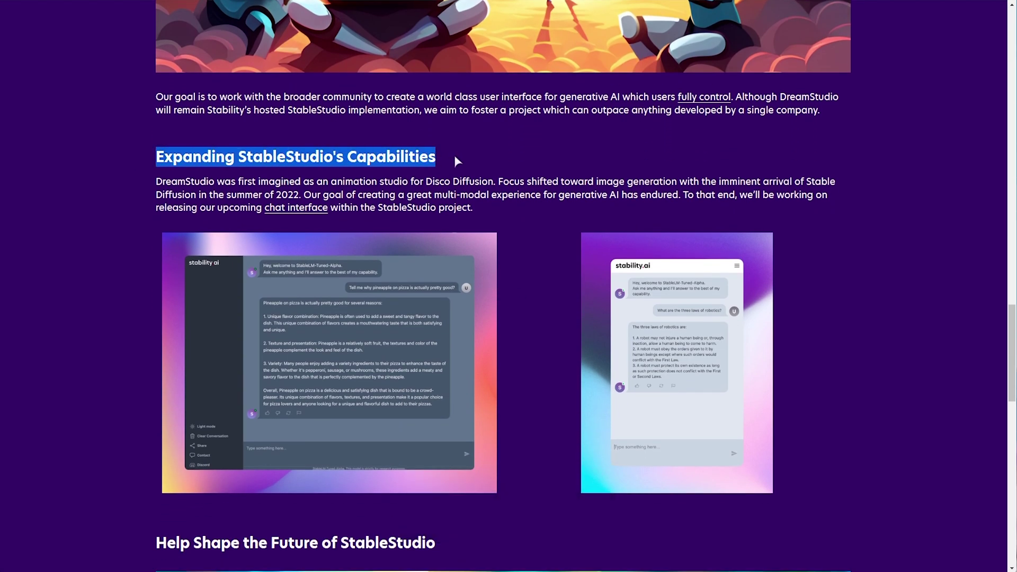
pyautogui.moveTo(745, 200); pyautogui.dragTo(685, 205)
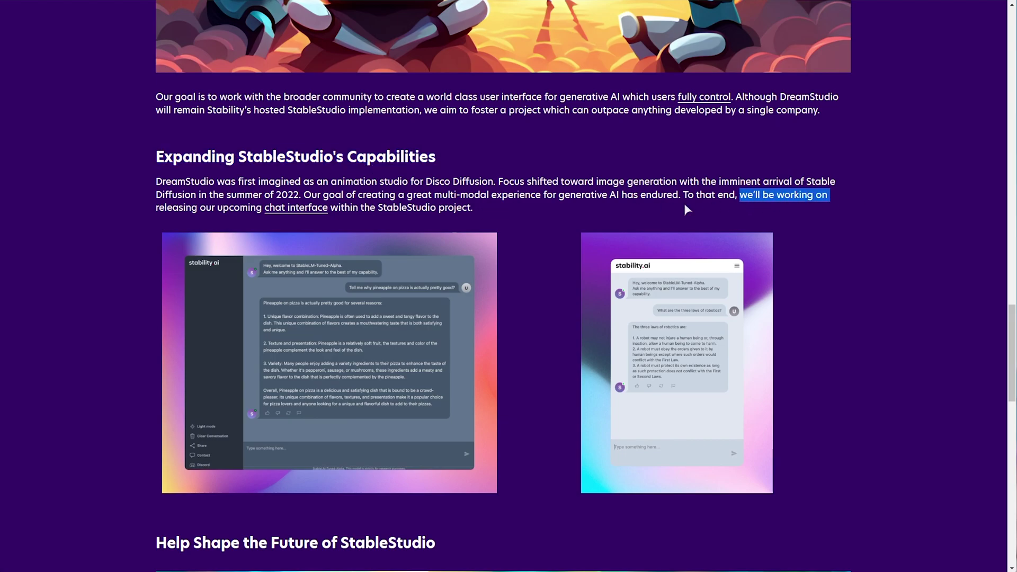
pyautogui.moveTo(172, 207); pyautogui.dragTo(463, 212)
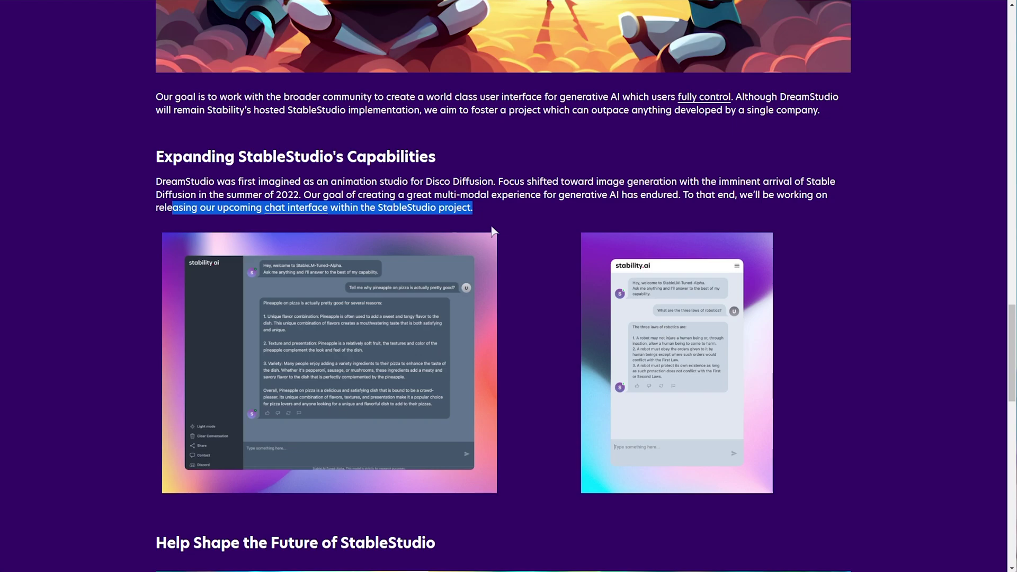
# Reach the planned-features list and highlight both local inference bullets, WebGPU and stable-diffusion-webui.
pyautogui.scroll(-2, 493, 233)
pyautogui.scroll(-8, 493, 246)
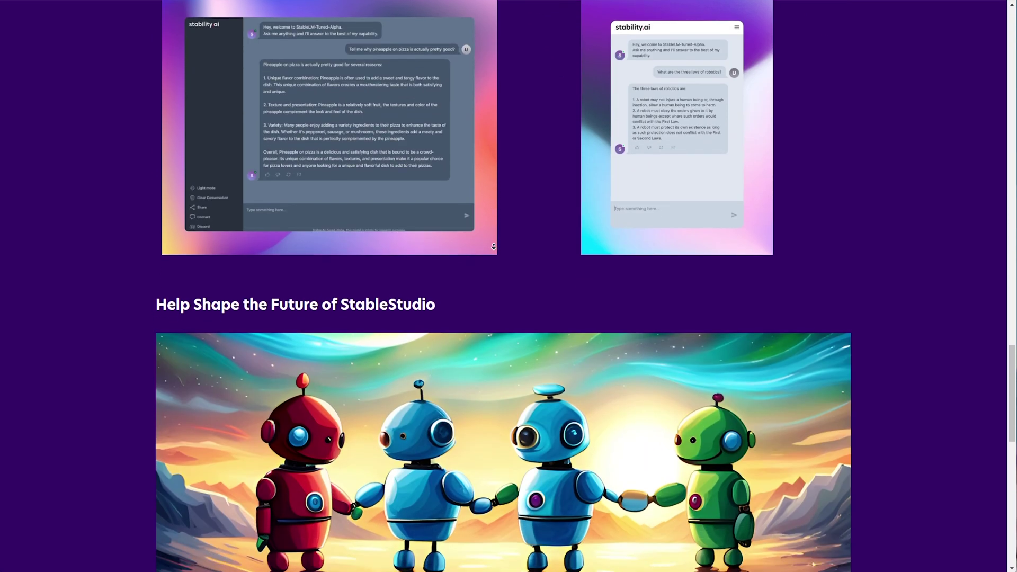
pyautogui.scroll(-6, 497, 134)
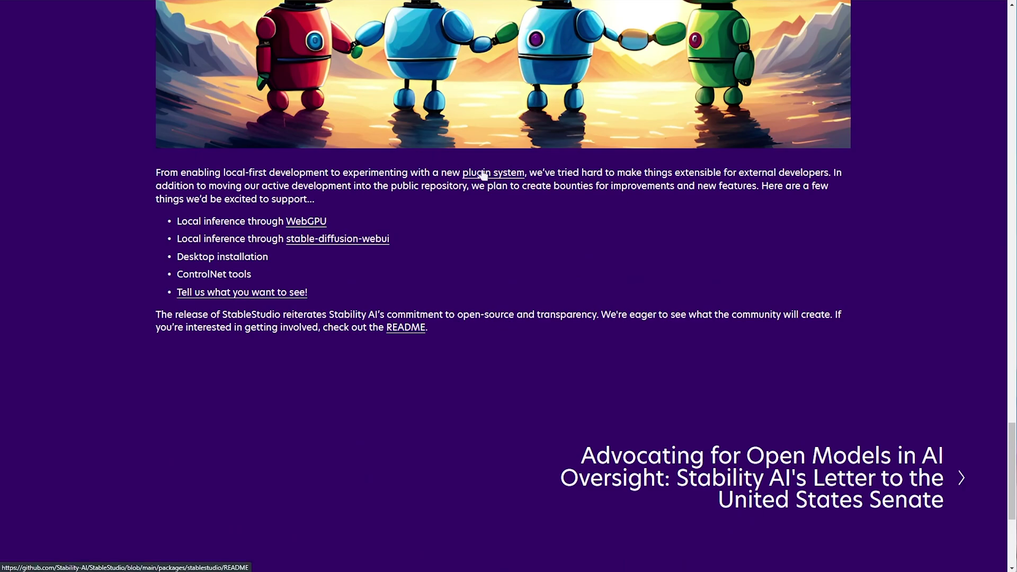
pyautogui.moveTo(761, 186); pyautogui.dragTo(267, 221)
pyautogui.moveTo(180, 228); pyautogui.dragTo(320, 230)
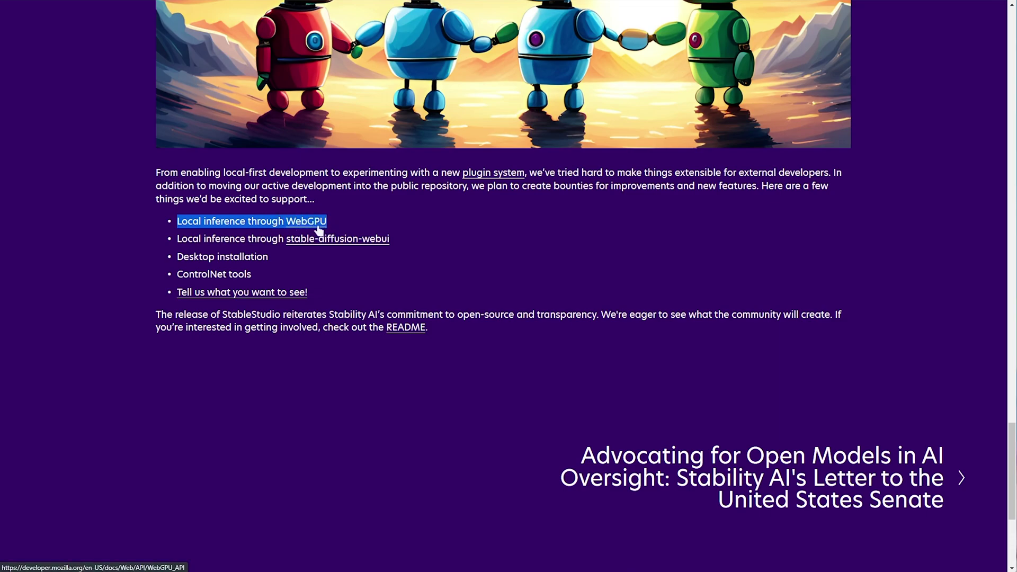
pyautogui.moveTo(175, 238); pyautogui.dragTo(446, 275)
pyautogui.click(443, 272)
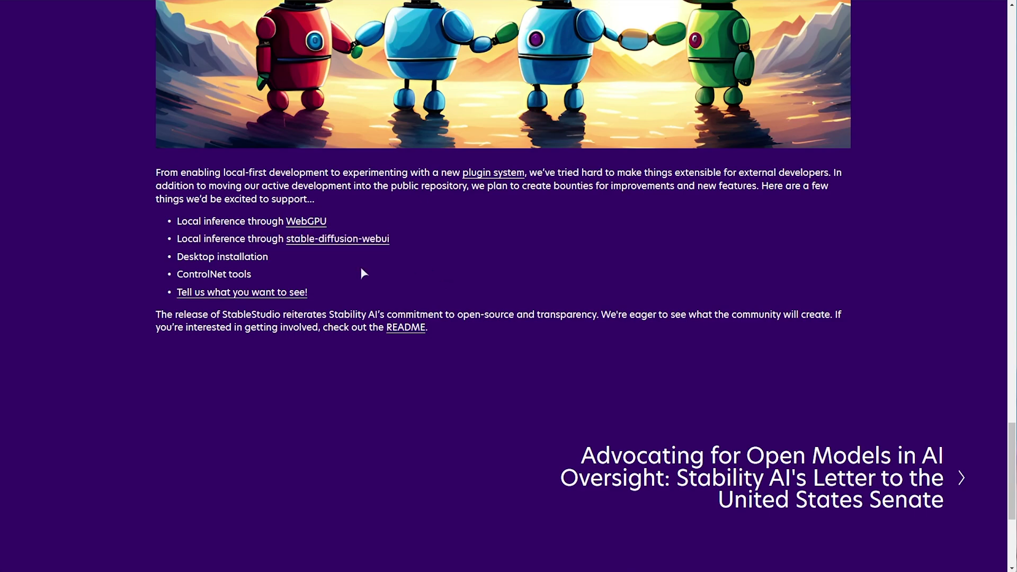
pyautogui.scroll(2, 442, 265)
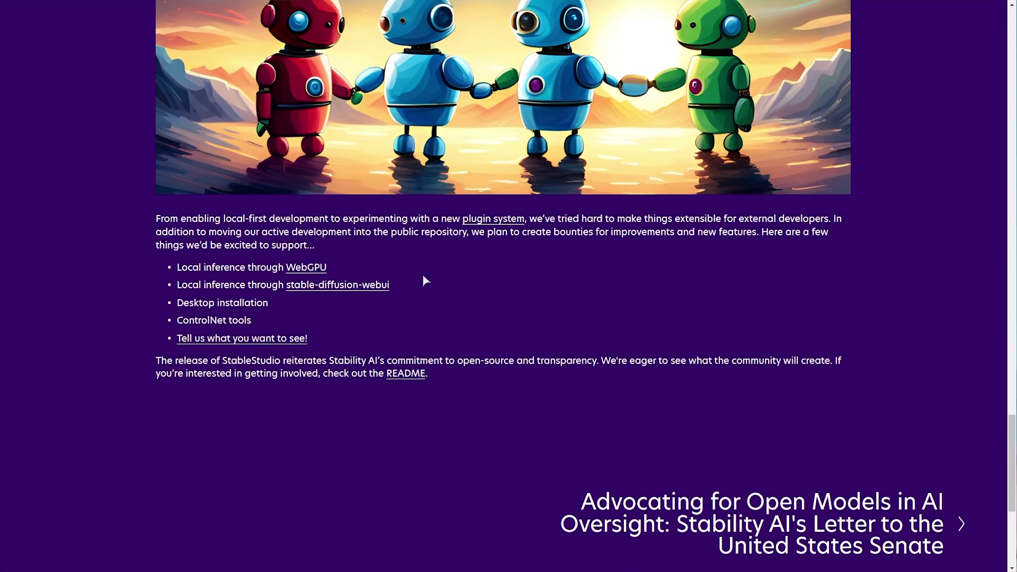
pyautogui.moveTo(408, 295); pyautogui.dragTo(171, 283)
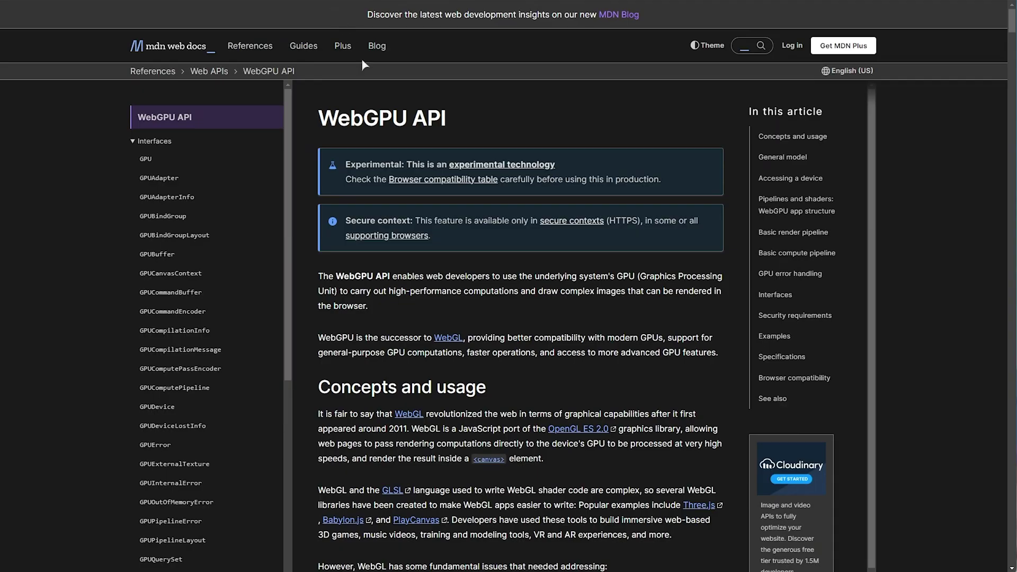
# Scroll down through the MDN WebGPU API page.
pyautogui.scroll(-3, 548, 286)
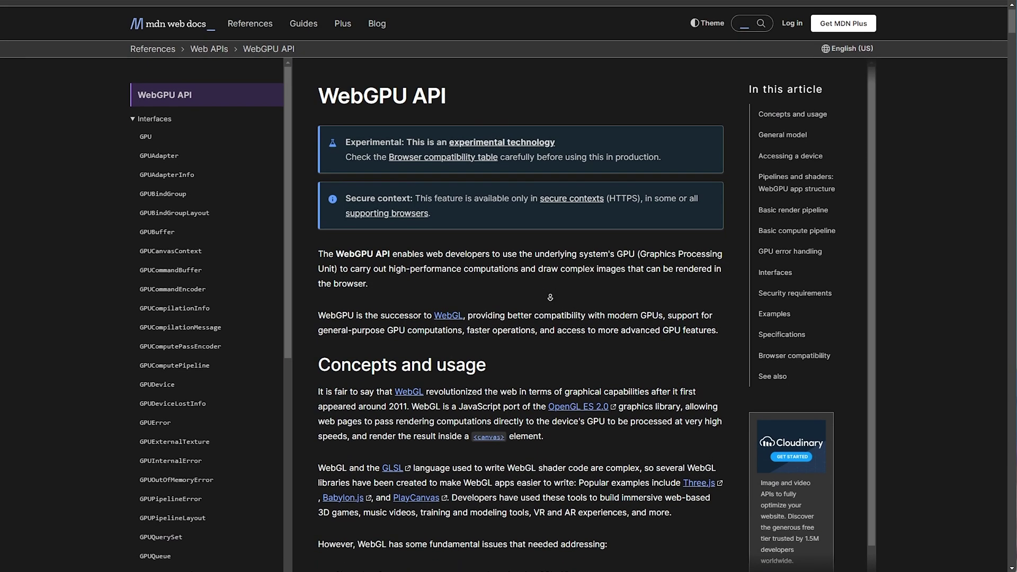
pyautogui.scroll(-3, 546, 304)
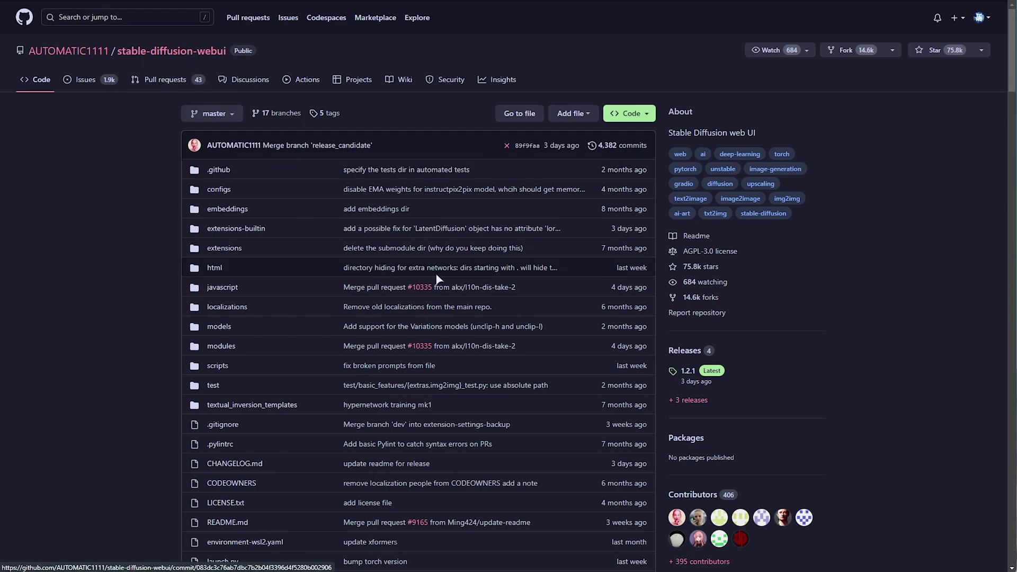
# Scroll the stable-diffusion-webui README down through its Features list and back up.
pyautogui.scroll(-12, 434, 275)
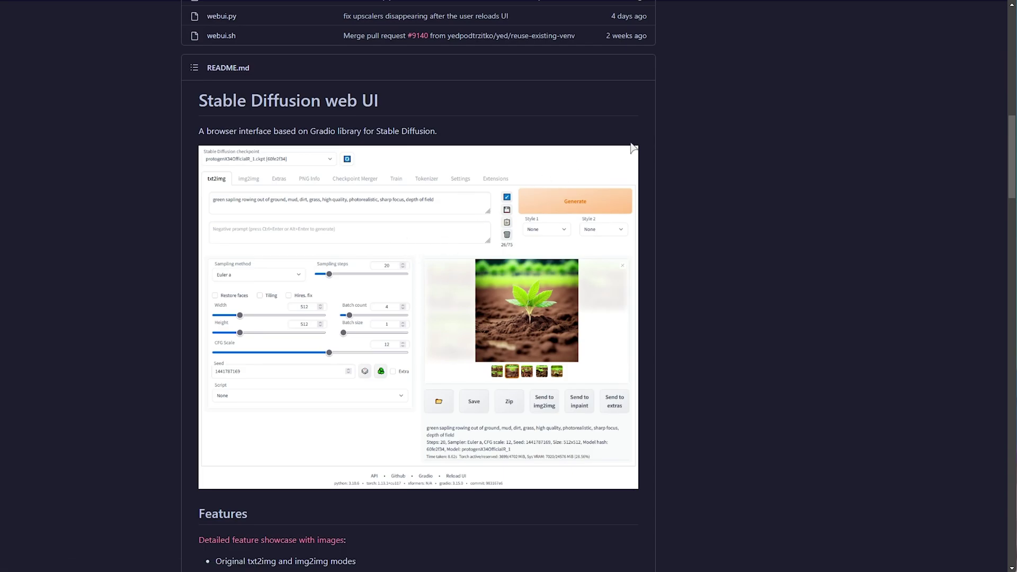
pyautogui.scroll(-7, 666, 160)
pyautogui.scroll(-16, 675, 192)
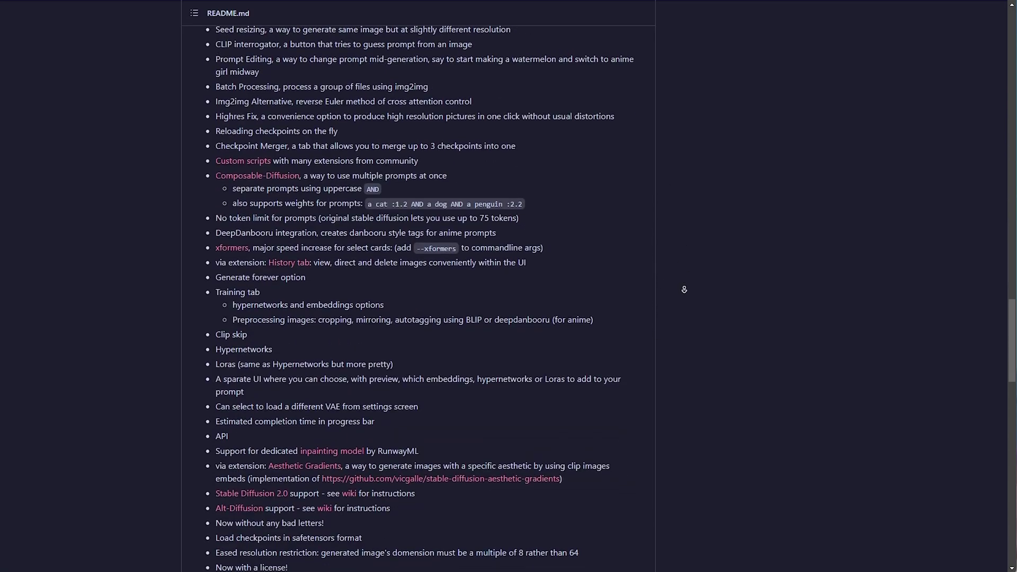
pyautogui.scroll(-1, 655, 311)
pyautogui.scroll(20, 317, 42)
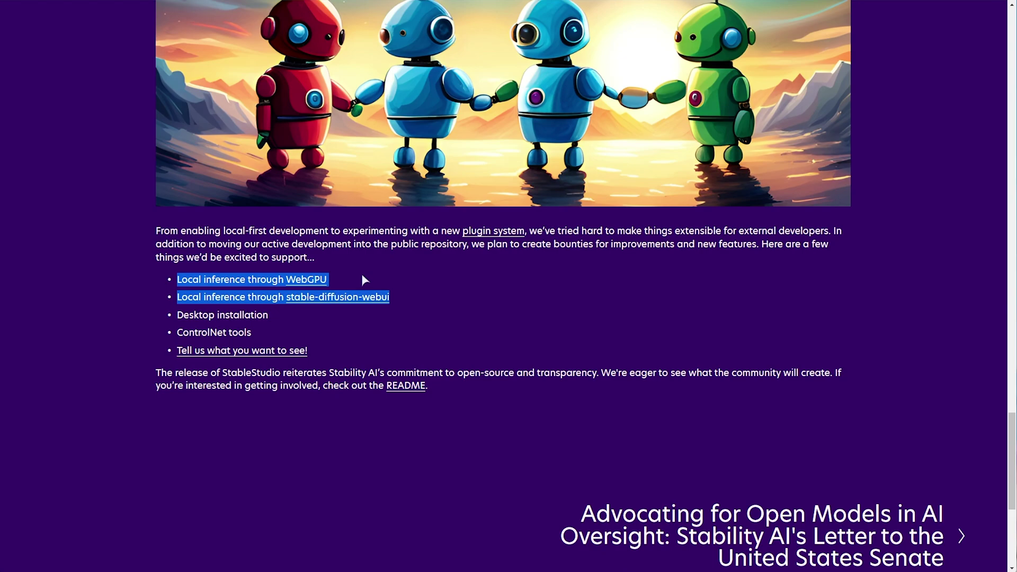
pyautogui.tripleClick(249, 315)
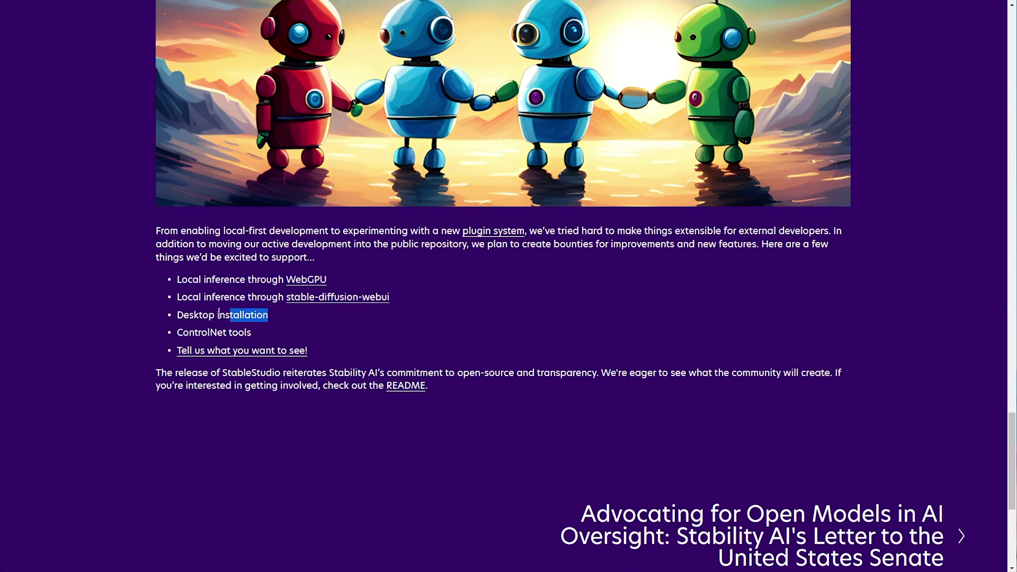
pyautogui.tripleClick(244, 334)
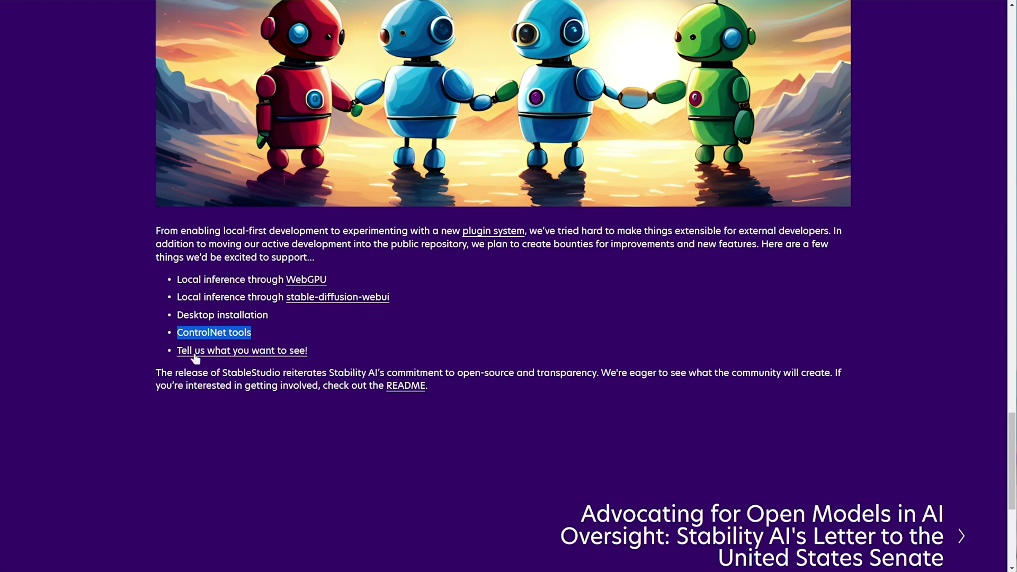
pyautogui.moveTo(175, 352); pyautogui.dragTo(319, 358)
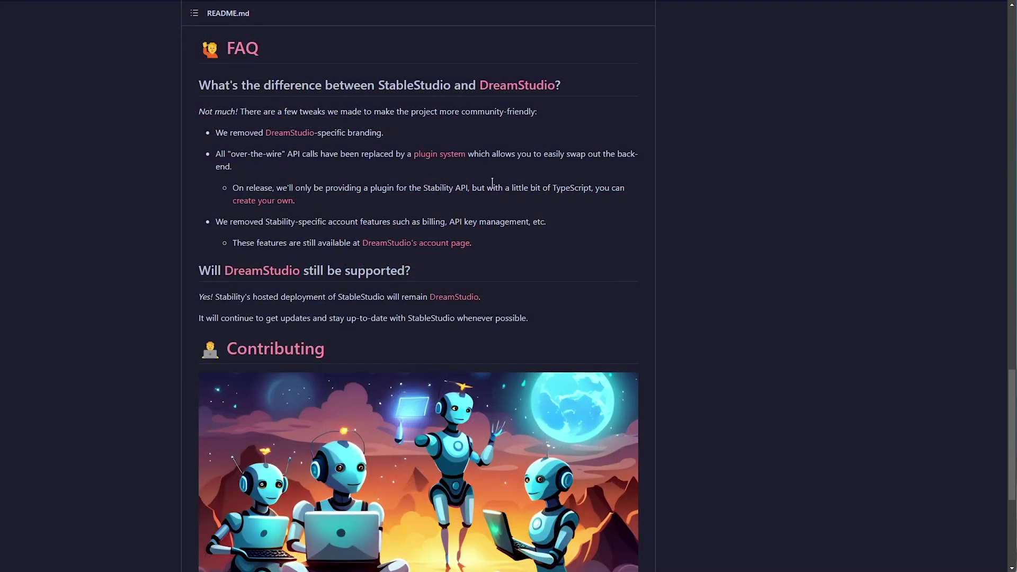
# Highlight 'Not much', 'over-the-wire', 'easily swap out the back-end', 'Stability API' and 'TypeScript' in the FAQ.
pyautogui.moveTo(235, 114)
pyautogui.mouseDown()
pyautogui.moveTo(203, 115)
pyautogui.moveTo(381, 134)
pyautogui.mouseUp()
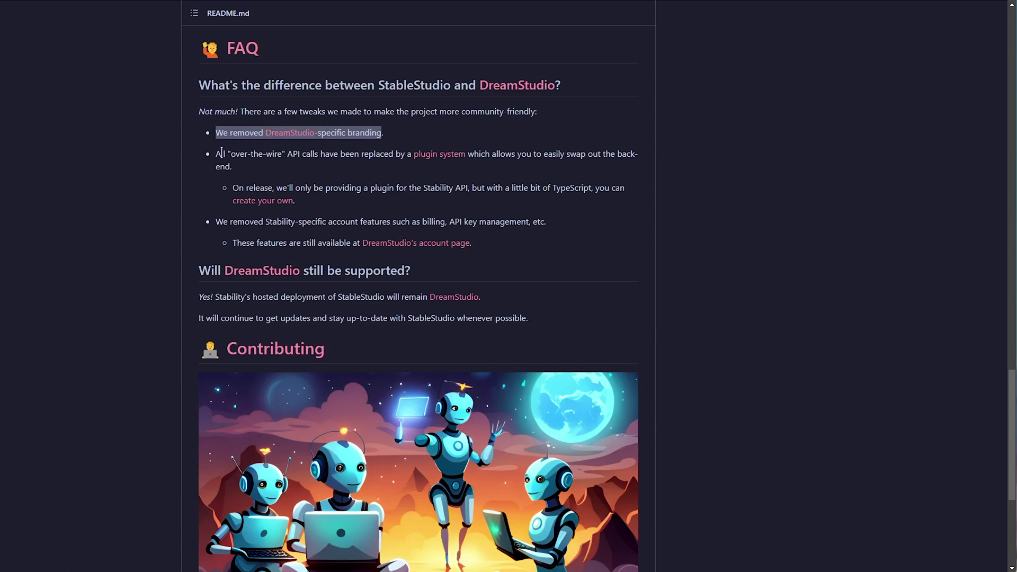
pyautogui.moveTo(231, 153); pyautogui.dragTo(272, 154)
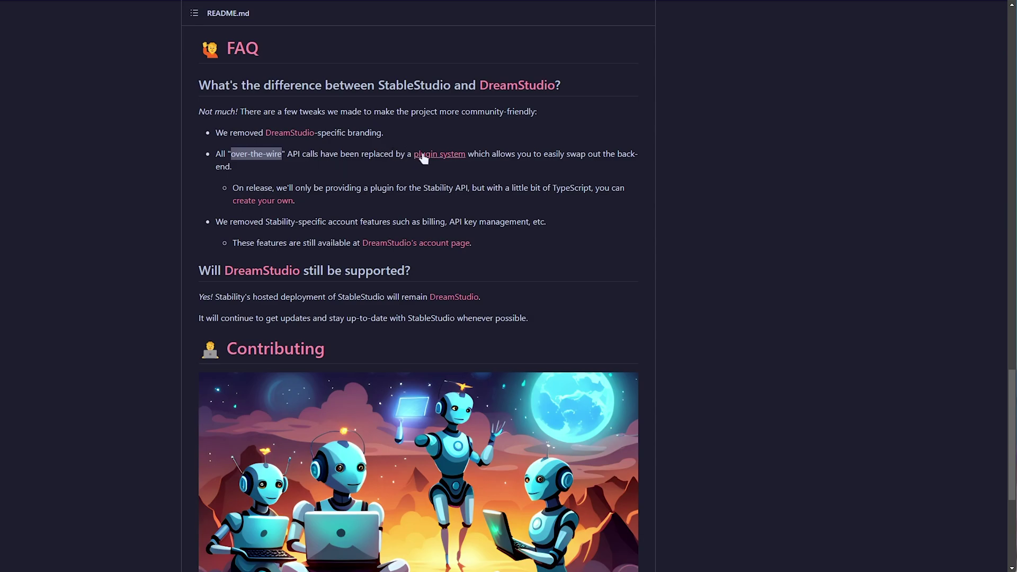
pyautogui.moveTo(543, 154); pyautogui.dragTo(637, 167)
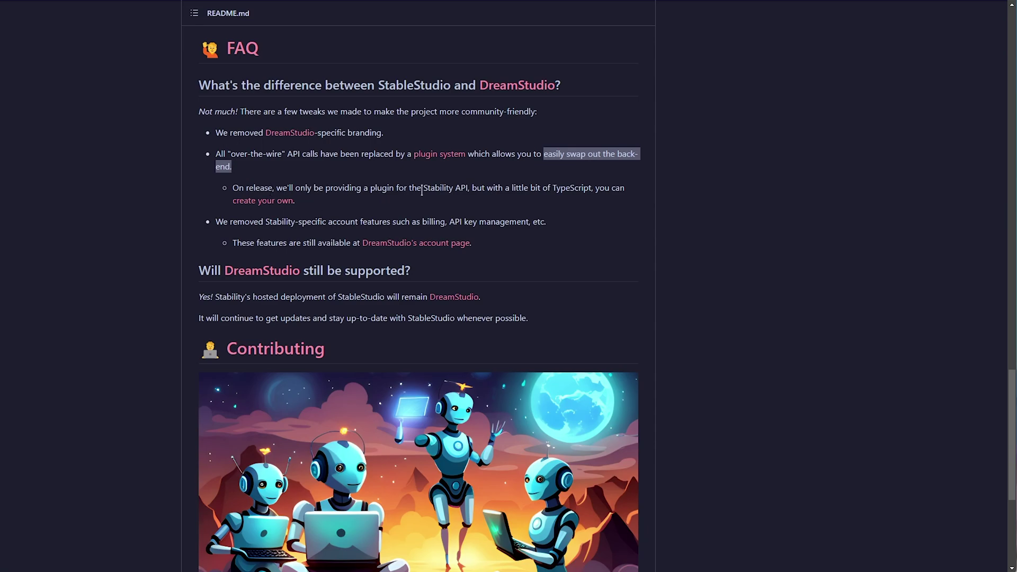
pyautogui.moveTo(422, 189); pyautogui.dragTo(459, 193)
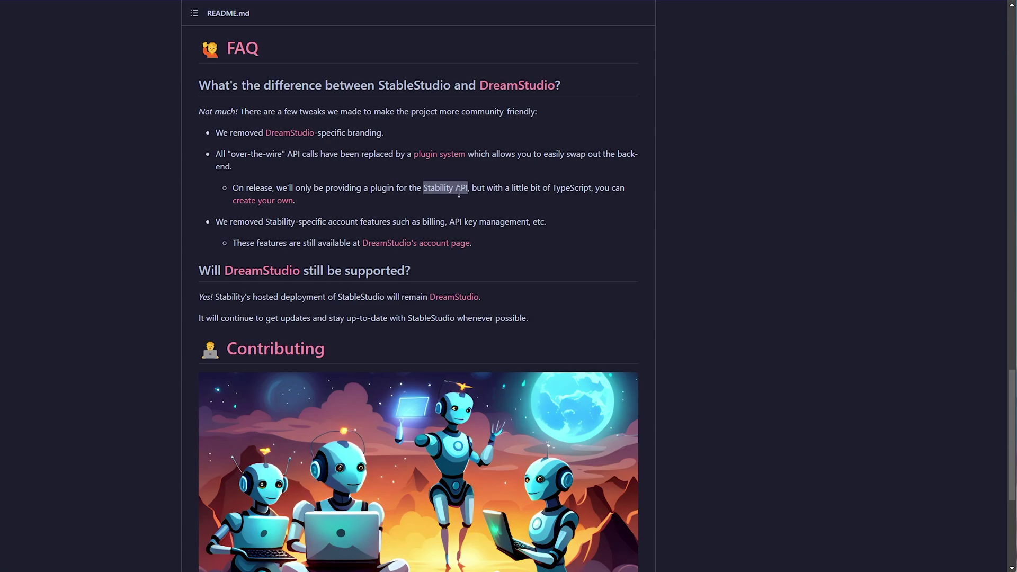
pyautogui.doubleClick(558, 192)
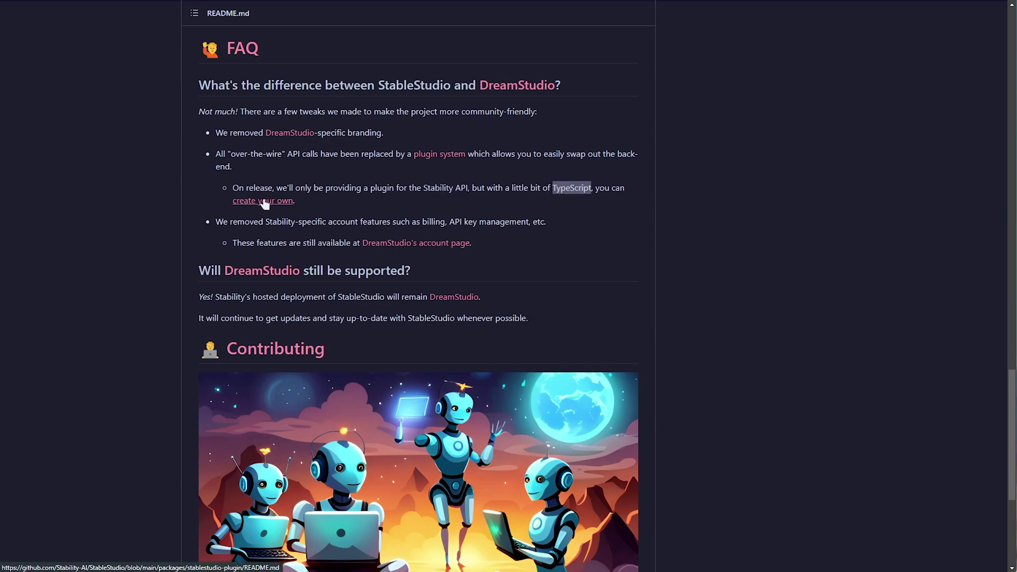
# Highlight the removed-features bullet and 'StableStudio will remain DreamStudio', then scroll to the end.
pyautogui.moveTo(216, 222); pyautogui.dragTo(410, 221)
pyautogui.click(444, 223)
pyautogui.doubleClick(538, 221)
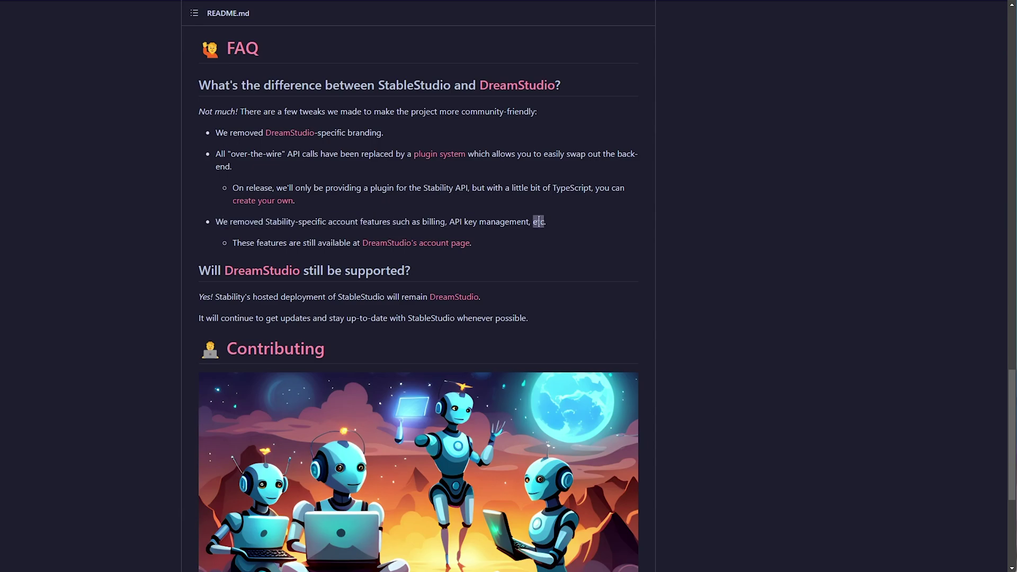
pyautogui.click(505, 246)
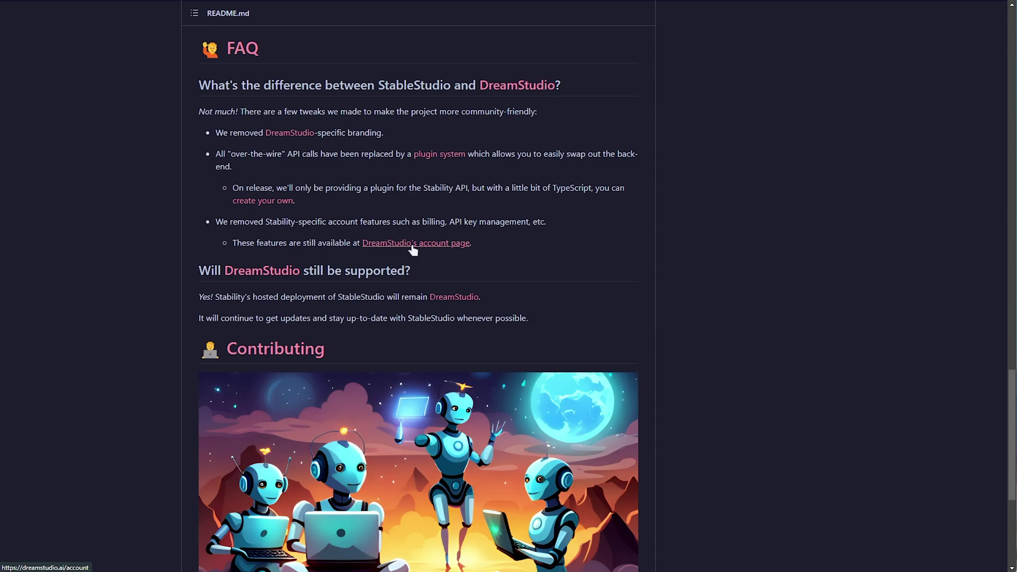
pyautogui.moveTo(323, 297); pyautogui.dragTo(505, 300)
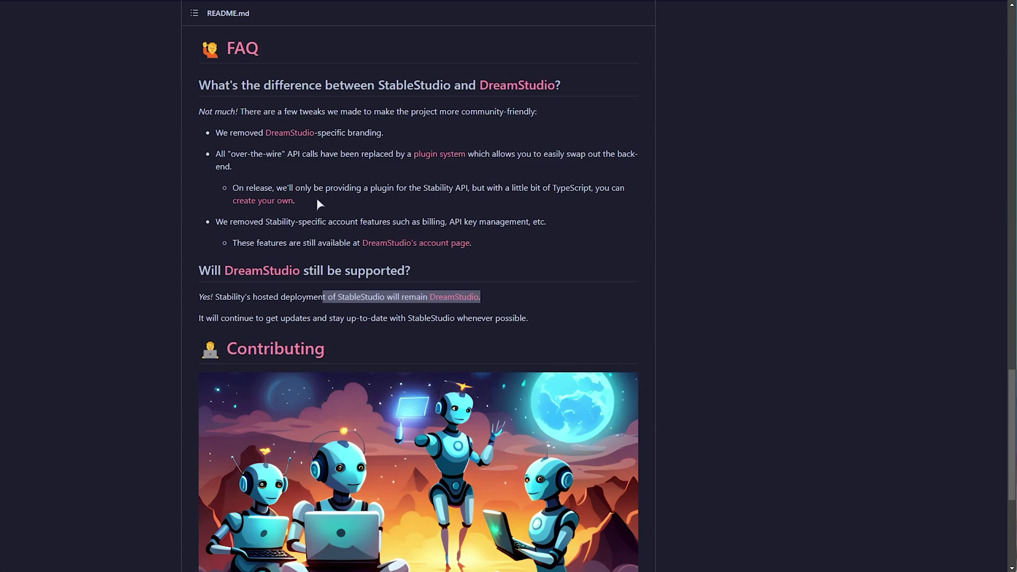
pyautogui.scroll(-5, 340, 178)
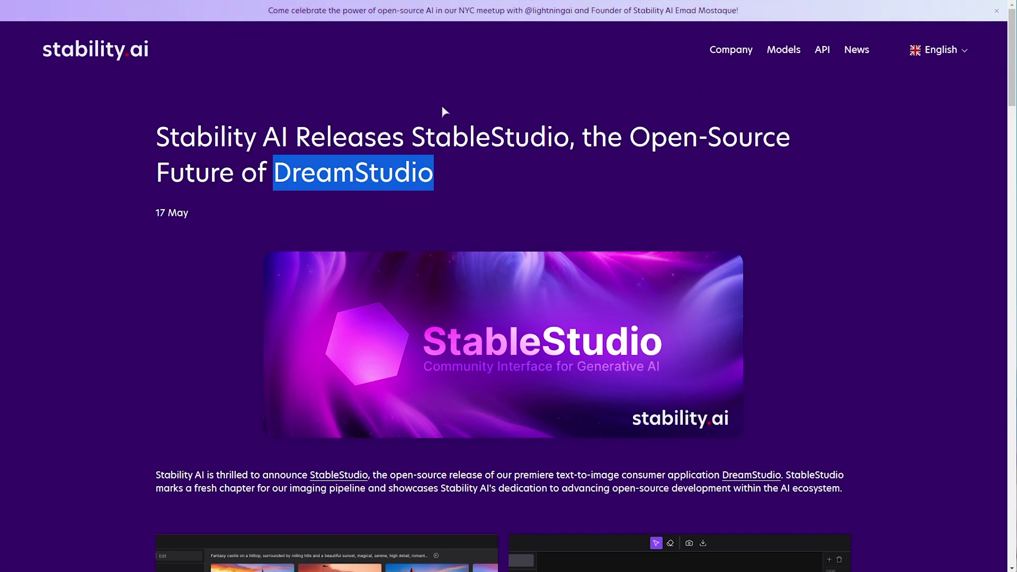
# Open the StableStudio repository from the article and autoscroll to the README's Quick Start.
pyautogui.click(799, 286)
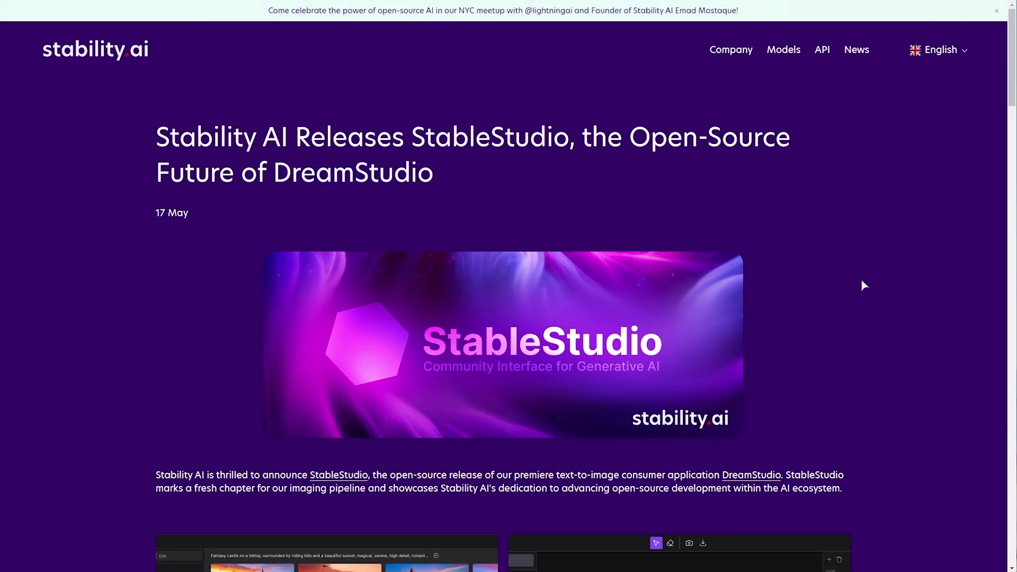
pyautogui.scroll(-5, 799, 286)
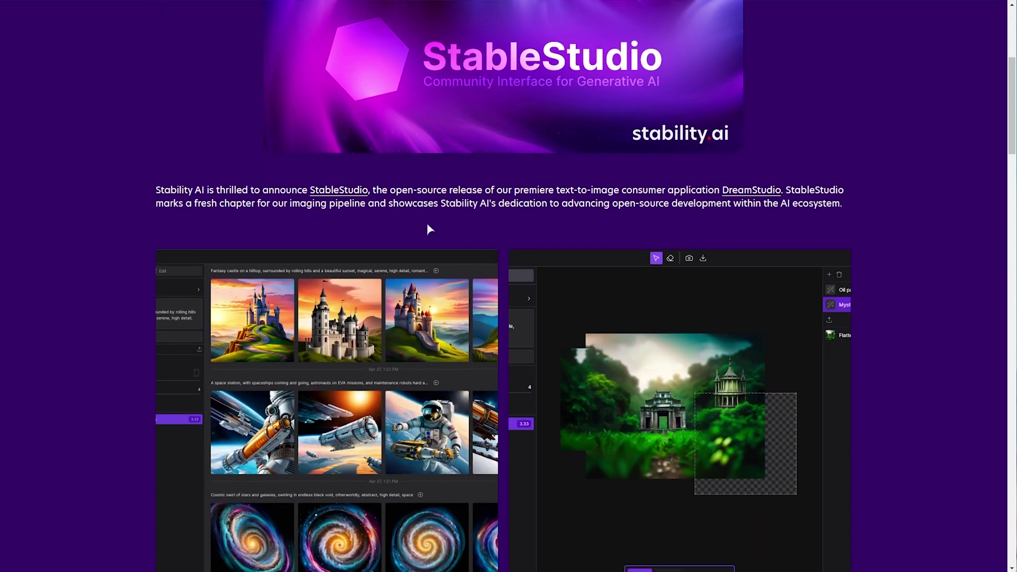
pyautogui.click(330, 194)
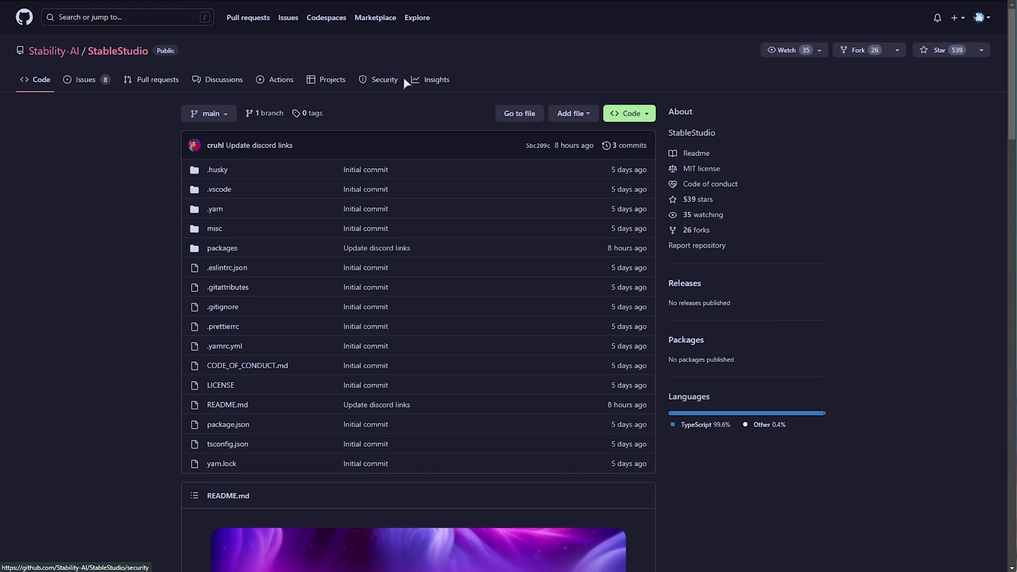
pyautogui.middleClick(504, 49)
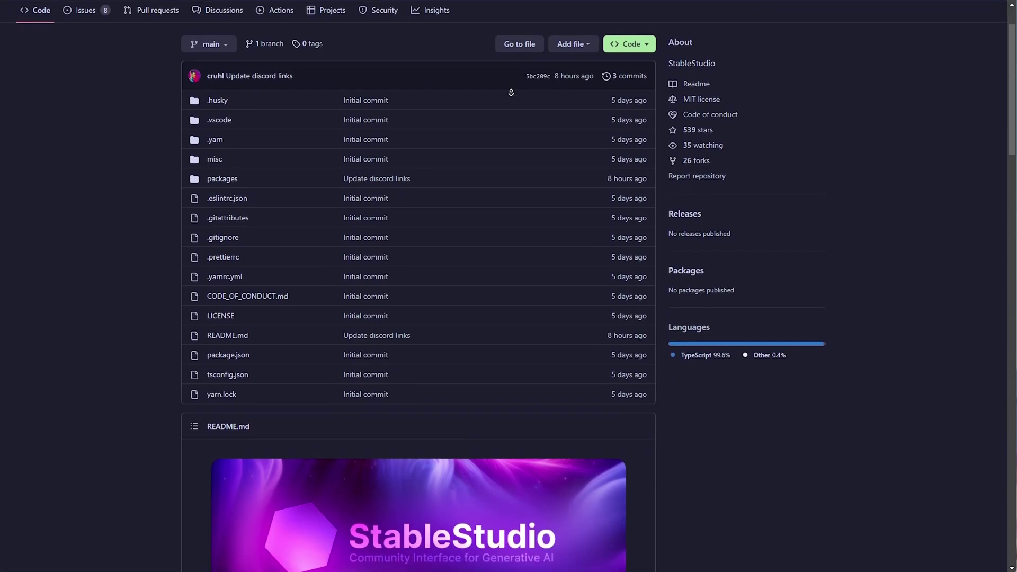
pyautogui.middleClick(513, 99)
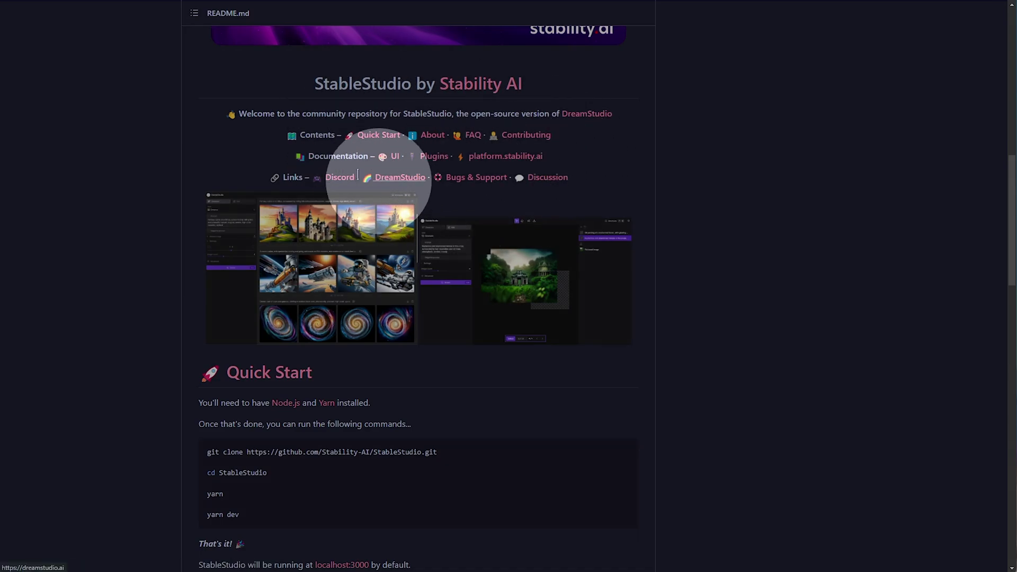
pyautogui.scroll(-4, 672, 164)
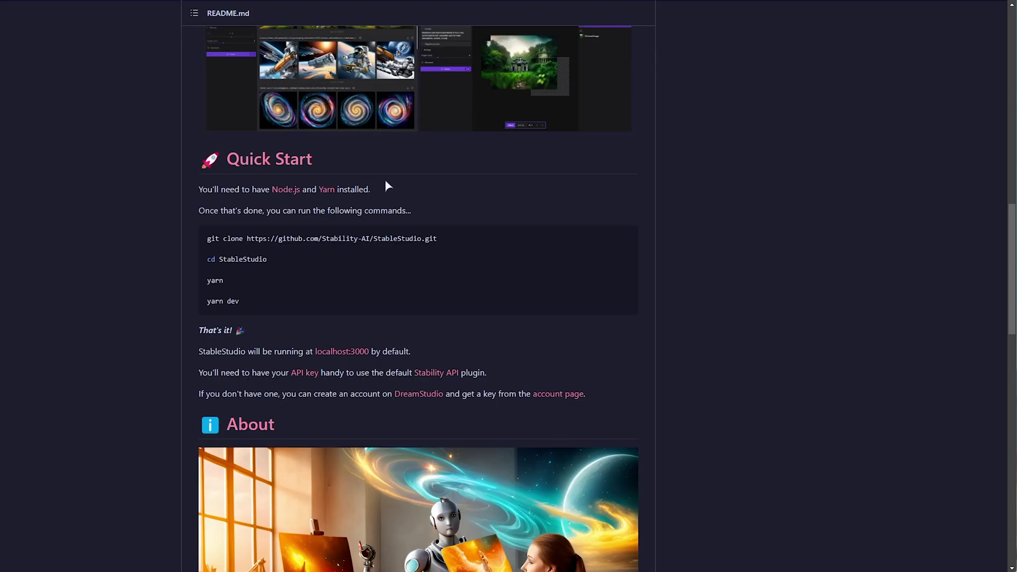
# Open Yarn's Getting Started > Installation guide and copy the 'corepack enable' command.
pyautogui.click(327, 191)
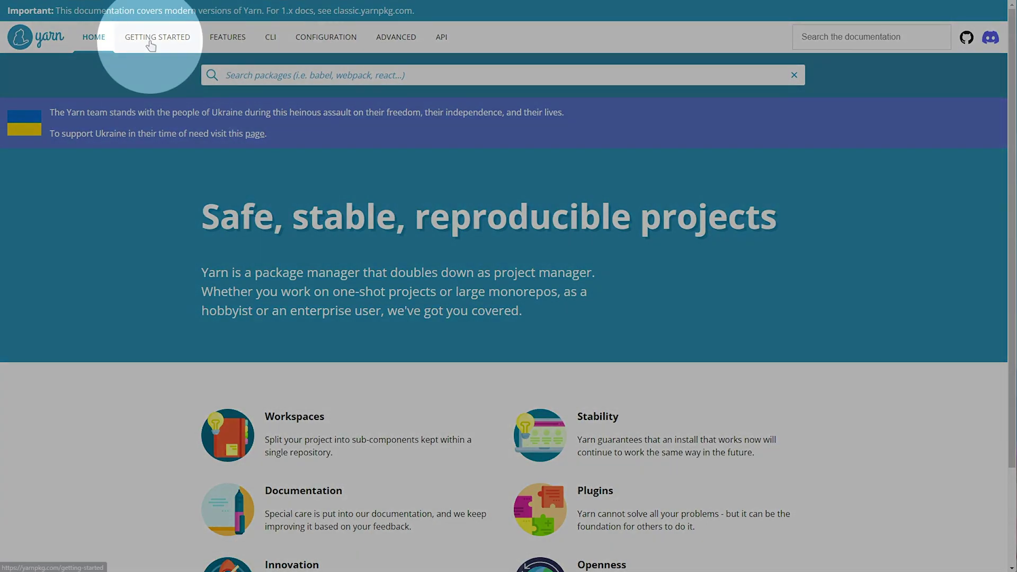
pyautogui.click(155, 44)
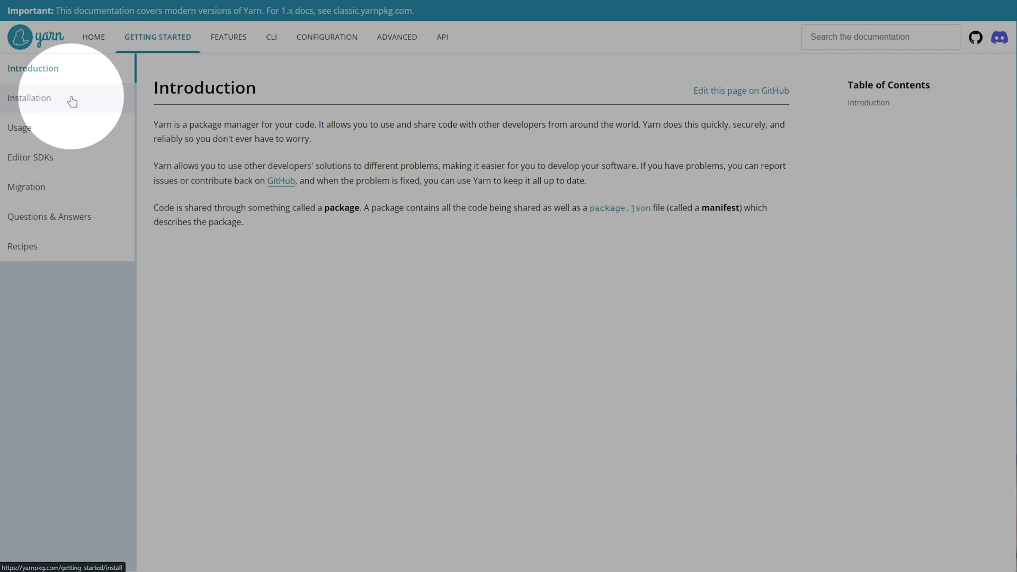
pyautogui.click(66, 100)
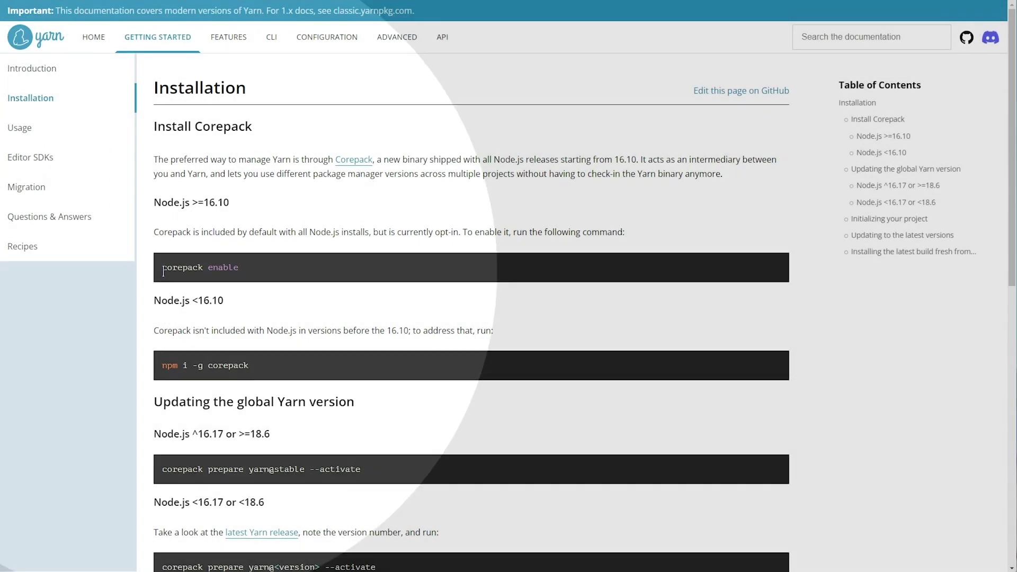
pyautogui.moveTo(161, 269); pyautogui.dragTo(243, 270)
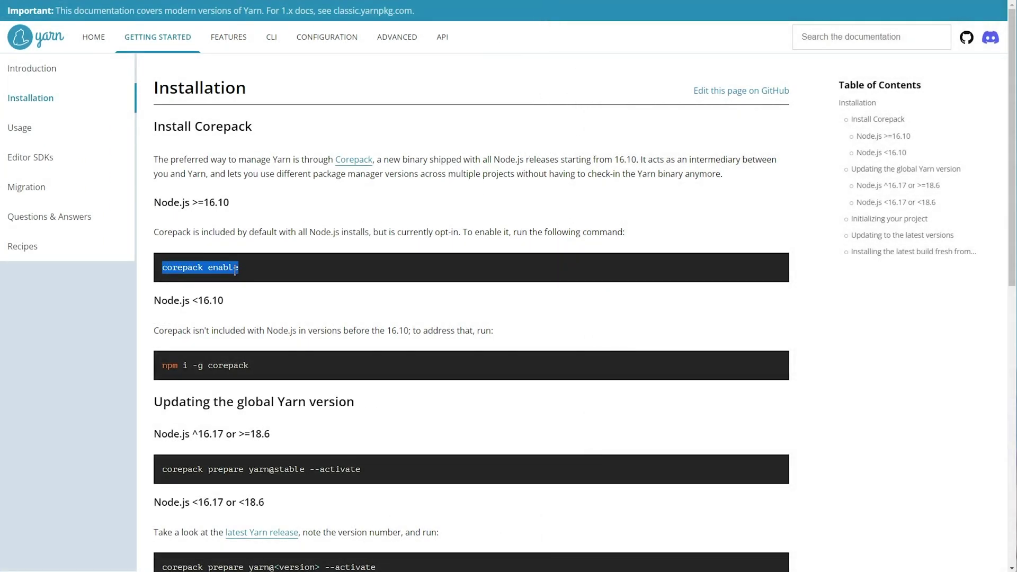
pyautogui.rightClick(235, 272)
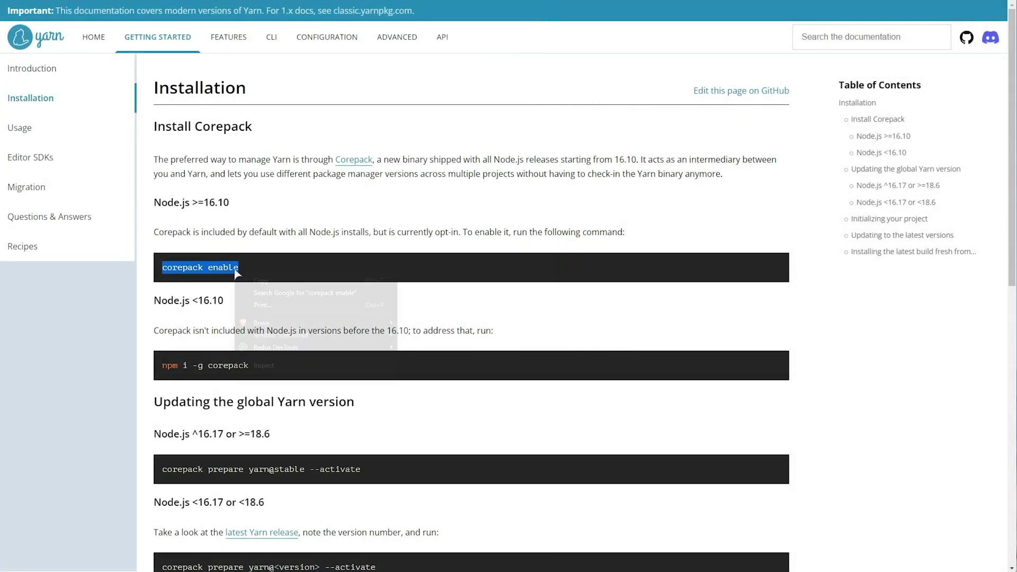
pyautogui.click(266, 285)
# Run 'corepack enable' in a normal Terminal, hit EPERM errors, and close it.
pyautogui.press('super')
pyautogui.write('term')
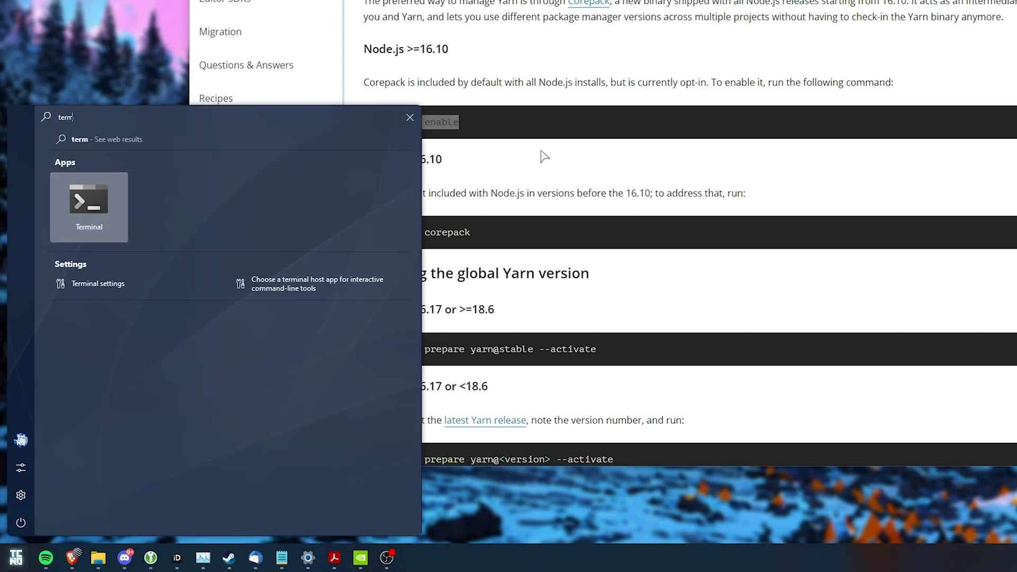
pyautogui.write('ina')
pyautogui.click(95, 203)
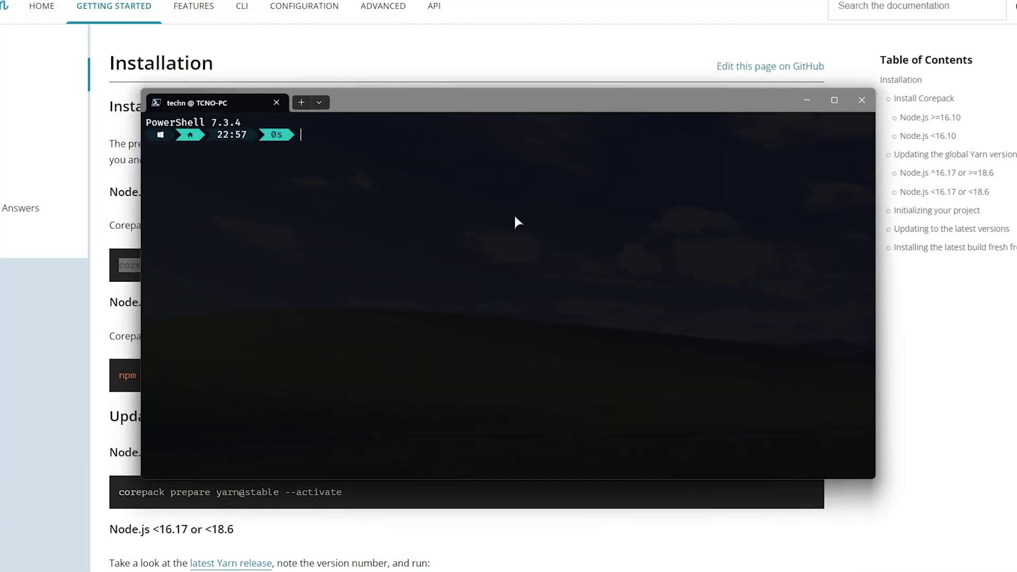
pyautogui.hotkey('ctrl', 'v')
pyautogui.press('Return')
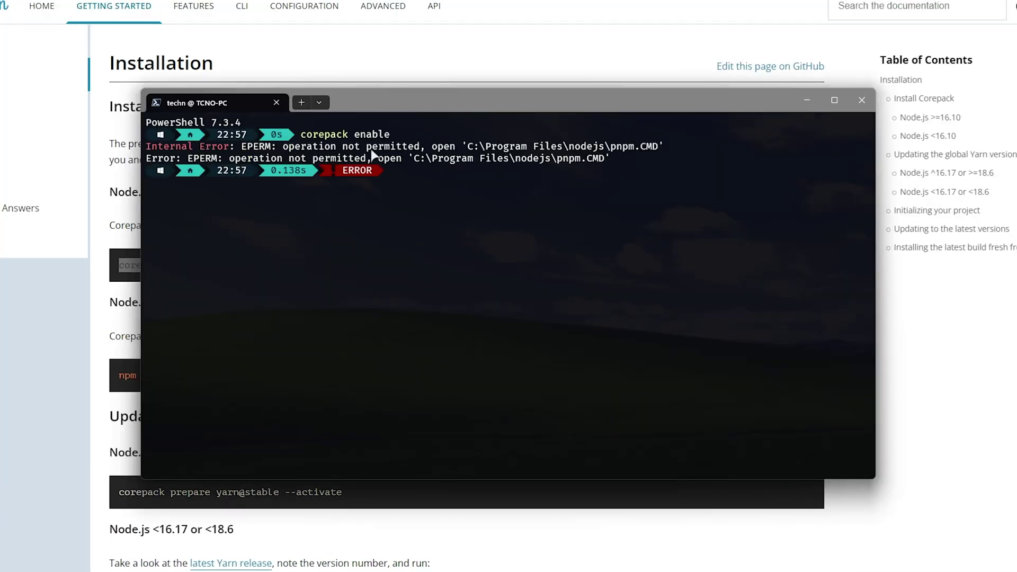
pyautogui.moveTo(647, 155); pyautogui.dragTo(157, 146)
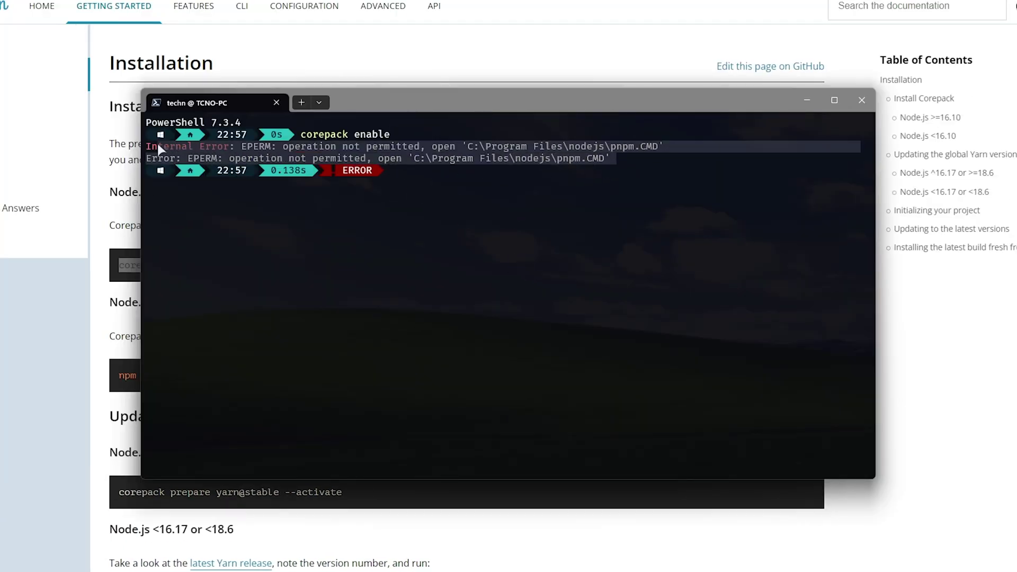
pyautogui.click(861, 100)
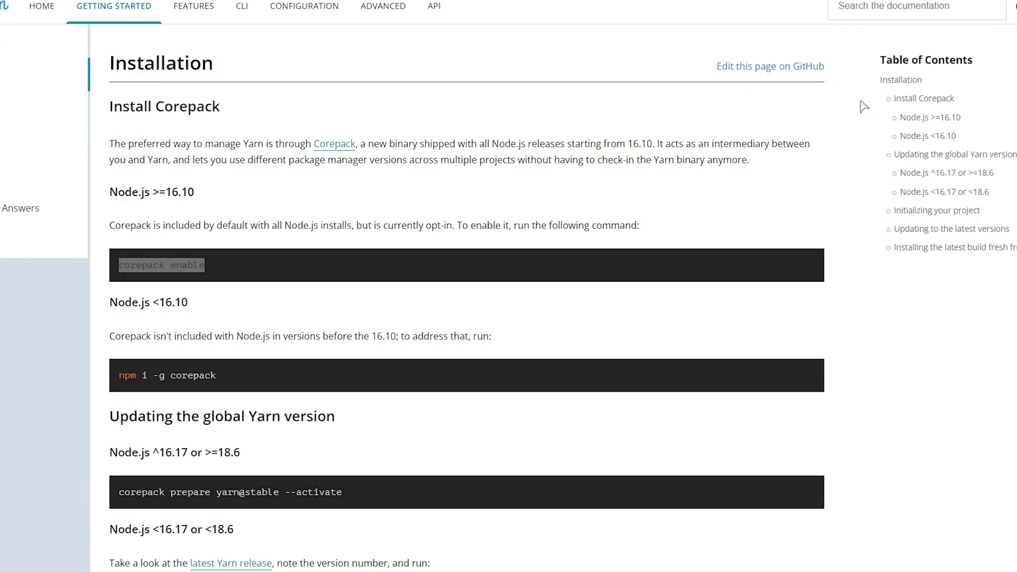
# Rerun 'corepack enable' in a Terminal launched as administrator.
pyautogui.press('super')
pyautogui.write('terminal')
pyautogui.rightClick(59, 180)
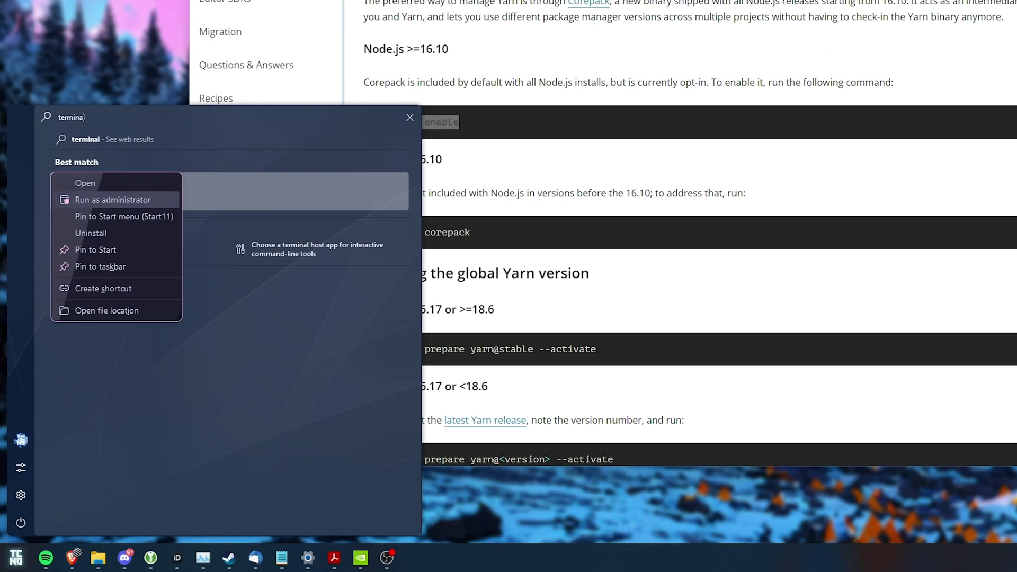
pyautogui.click(112, 199)
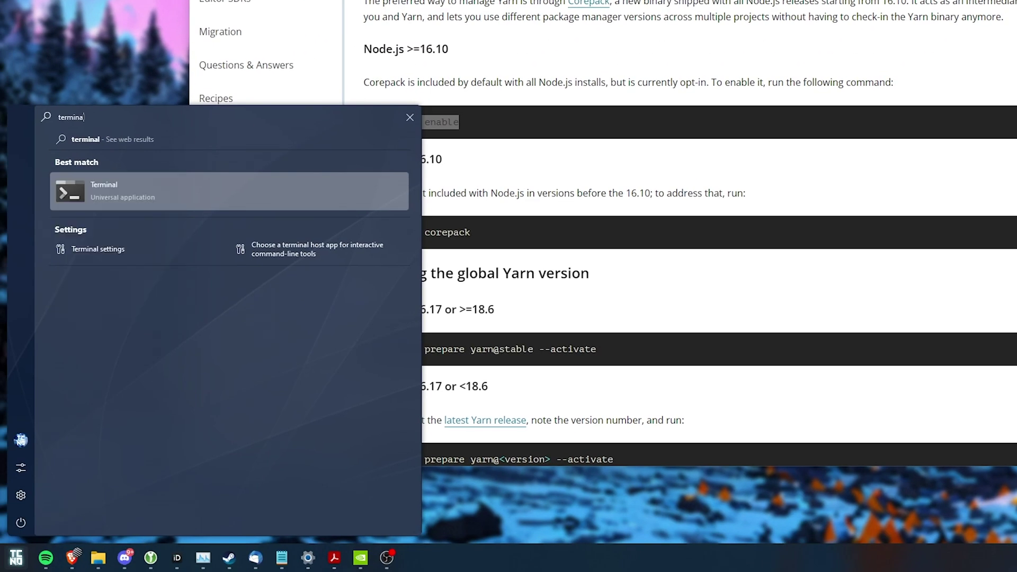
pyautogui.hotkey('ctrl', 'v')
pyautogui.press('Return')
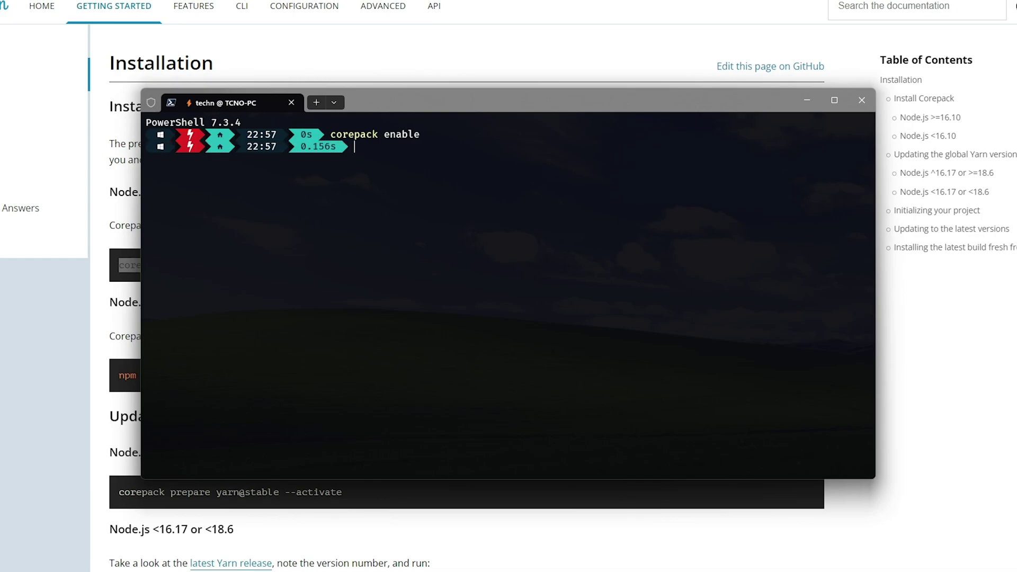
# Confirm yarn 1.22.19 and Node.js v18.15.0 work, then exit Node and return to the README.
pyautogui.write('yarn')
pyautogui.press('Return')
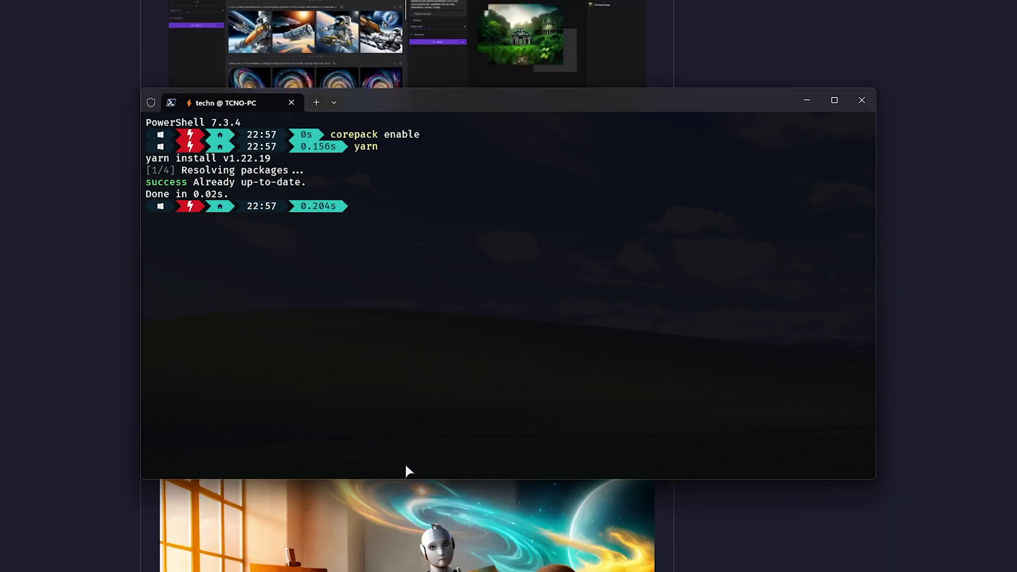
pyautogui.write('node')
pyautogui.press('Return')
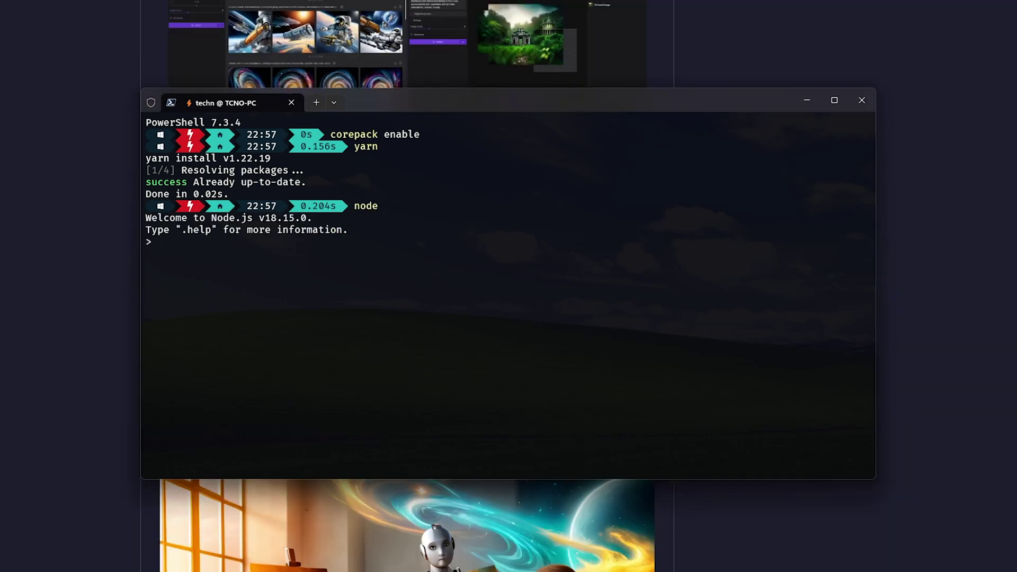
pyautogui.hotkey('ctrl', 'c')
pyautogui.hotkey('ctrl', 'c')
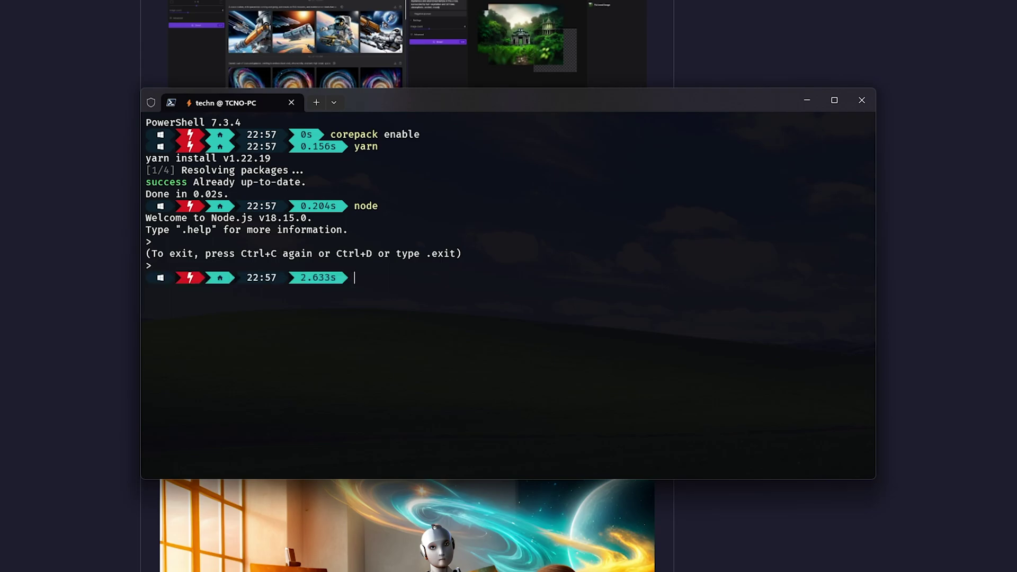
pyautogui.click(736, 77)
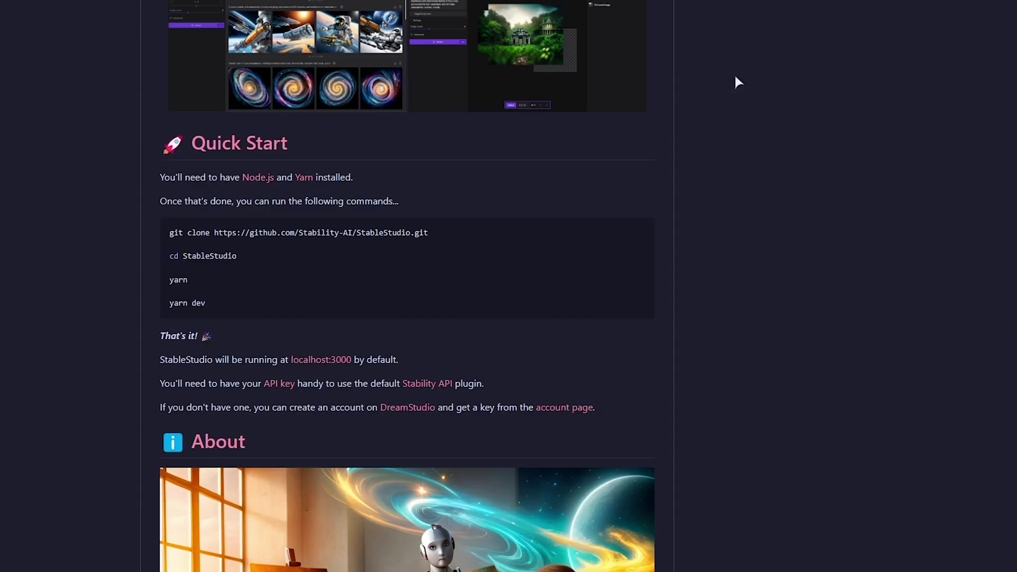
# Copy the Quick Start git clone command and highlight the clone and 'cd StableStudio' lines.
pyautogui.middleClick(592, 249)
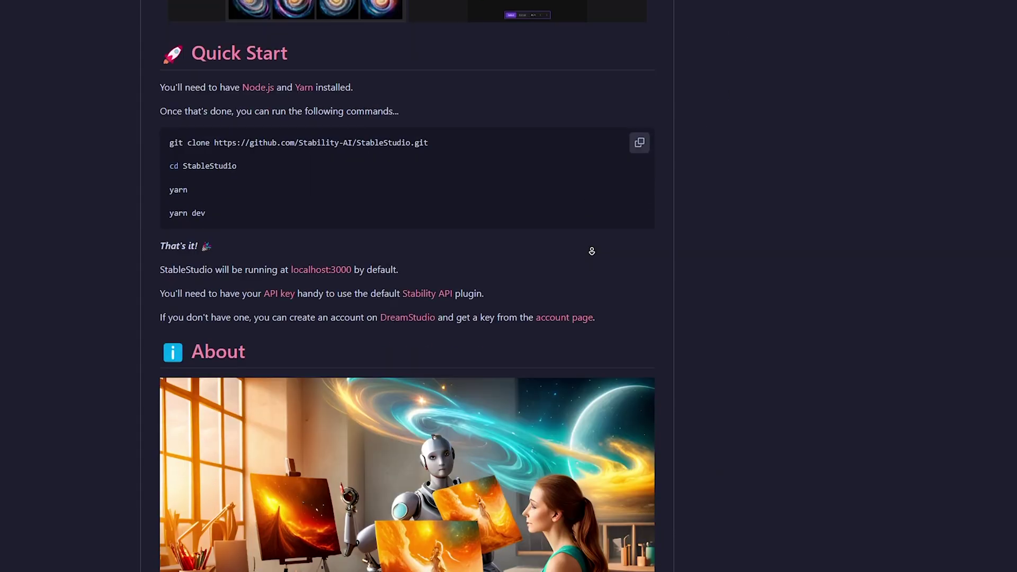
pyautogui.click(639, 138)
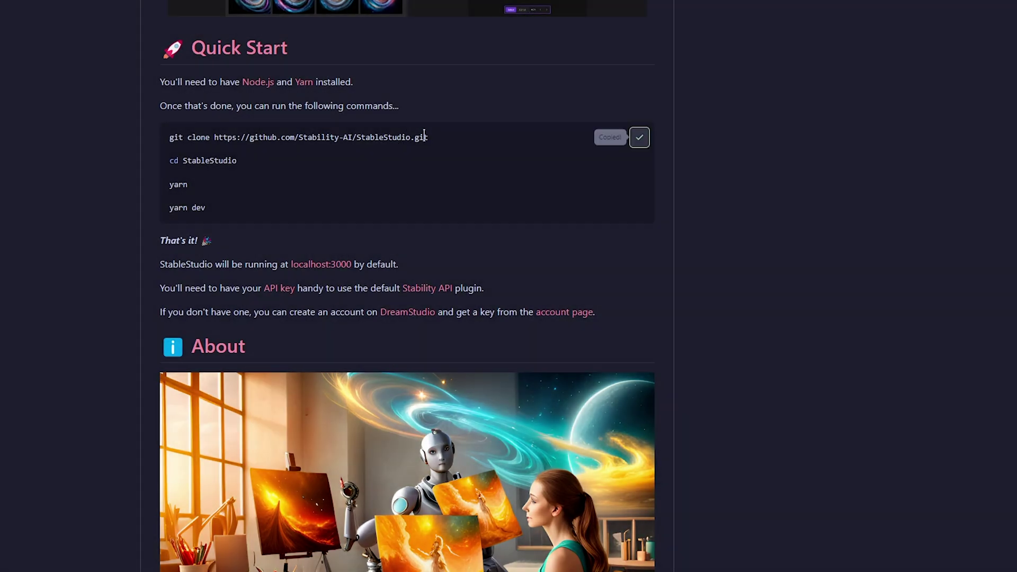
pyautogui.moveTo(434, 132); pyautogui.dragTo(167, 137)
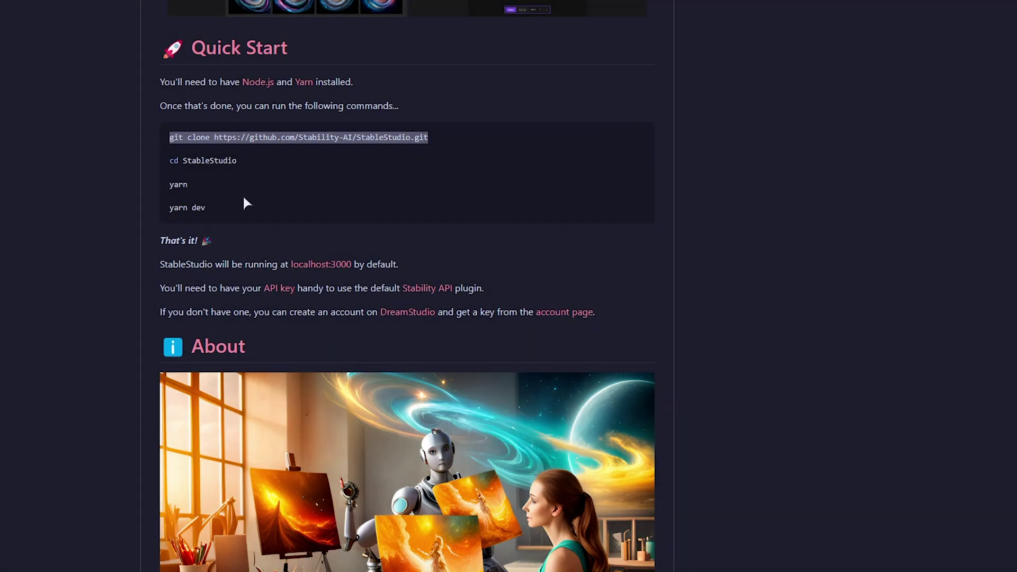
pyautogui.moveTo(237, 160)
pyautogui.mouseDown()
pyautogui.moveTo(169, 161)
pyautogui.moveTo(169, 184)
pyautogui.moveTo(204, 208)
pyautogui.mouseUp()
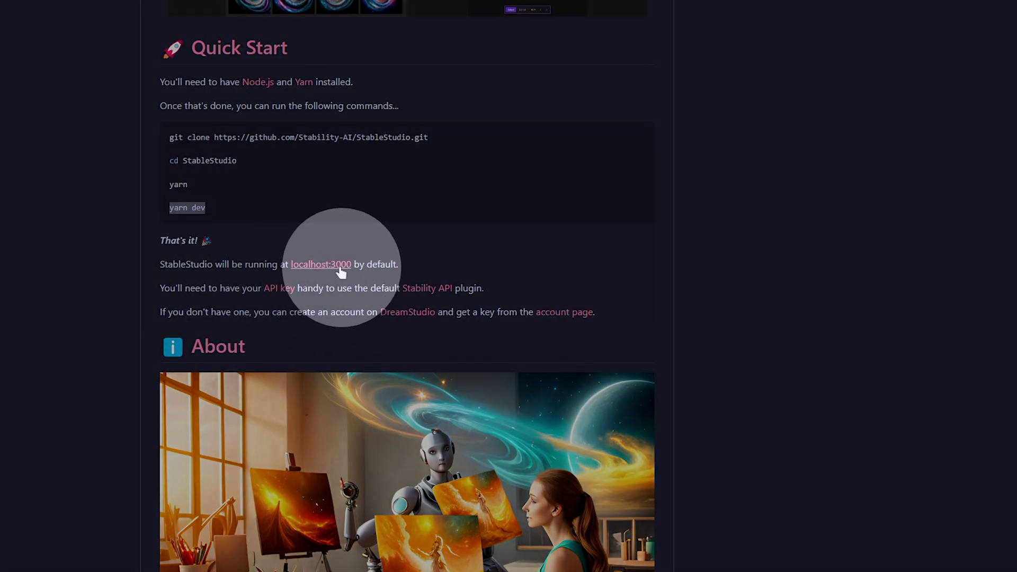
pyautogui.click(407, 263)
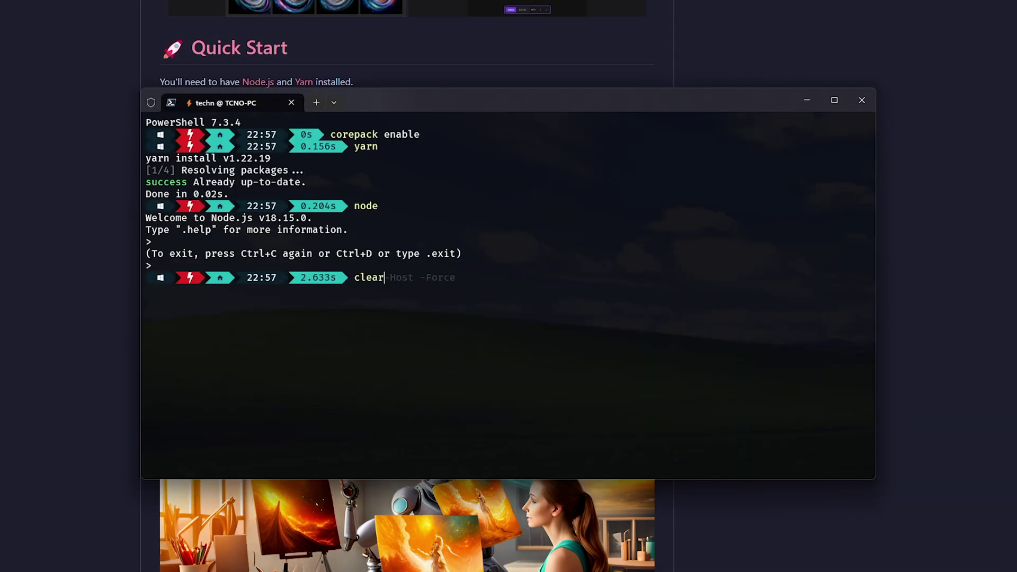
# Change the terminal's working folder to the Desktop with cd ~/Desktop.
pyautogui.press('Return')
pyautogui.write('cd ~/Desktop')
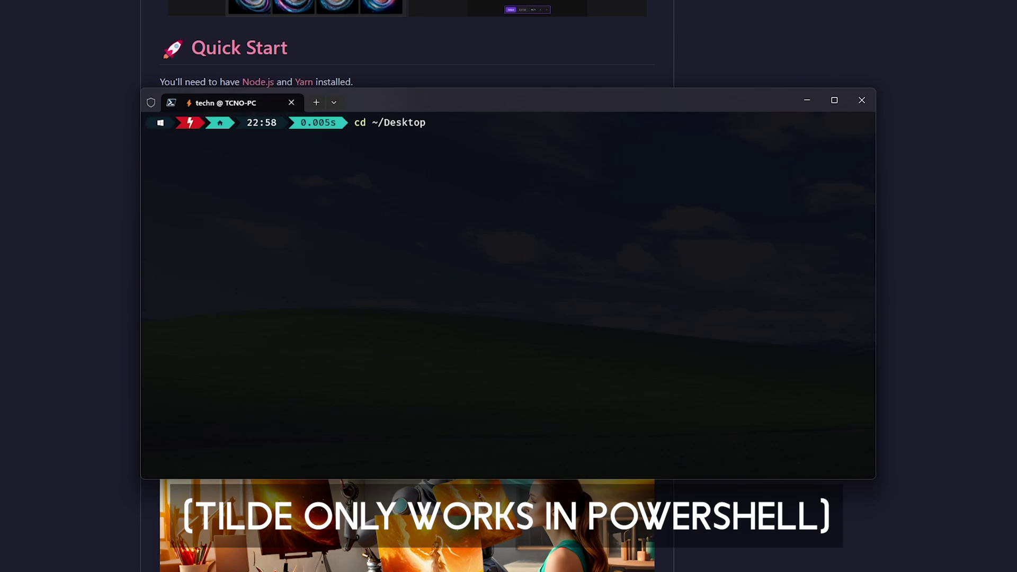
pyautogui.press('Return')
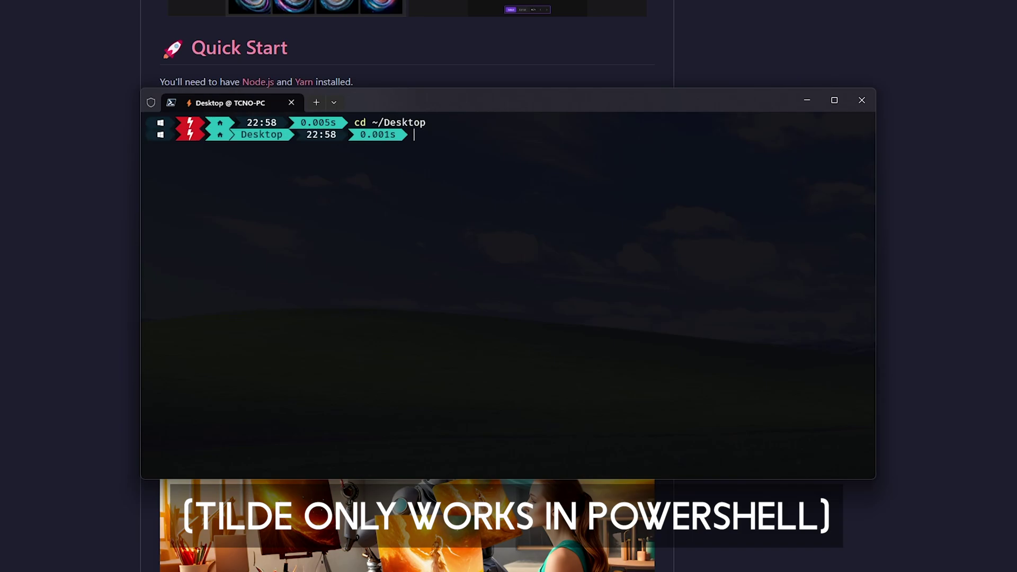
# Paste and run the StableStudio git clone command, then check the yarn install output.
pyautogui.rightClick(573, 284)
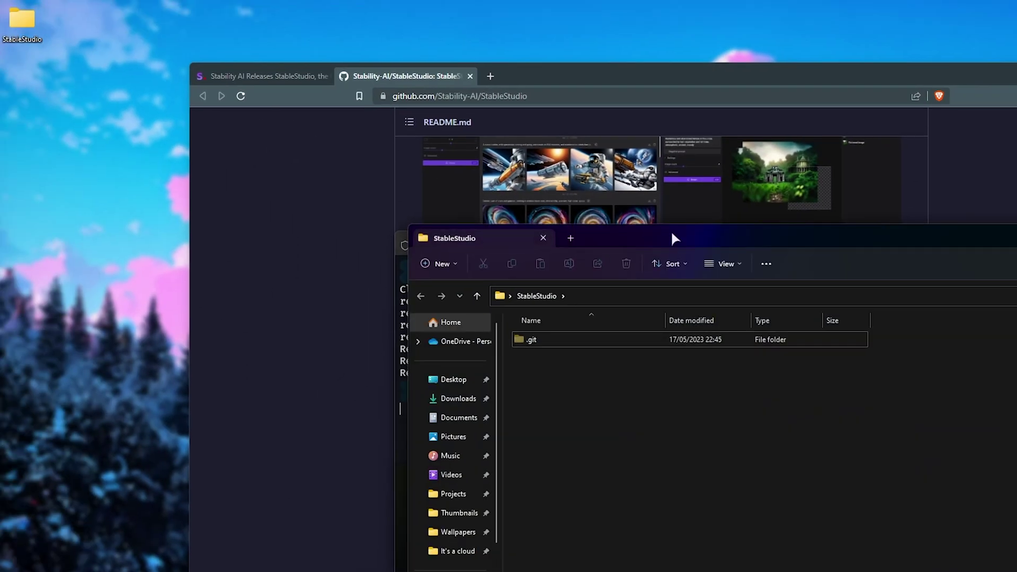
pyautogui.moveTo(670, 239); pyautogui.dragTo(863, 231)
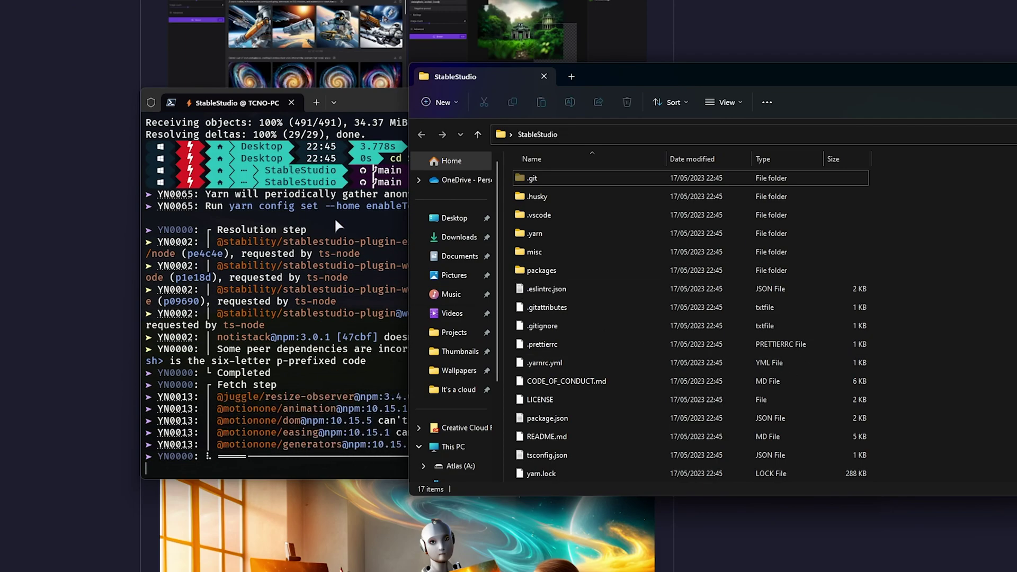
pyautogui.click(335, 218)
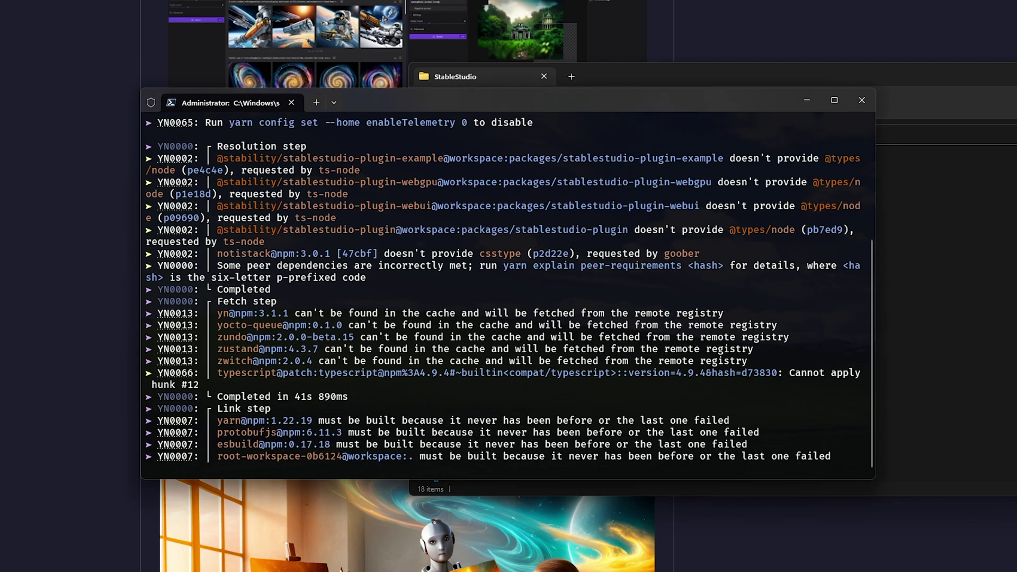
pyautogui.click(859, 43)
pyautogui.moveTo(428, 227); pyautogui.dragTo(168, 228)
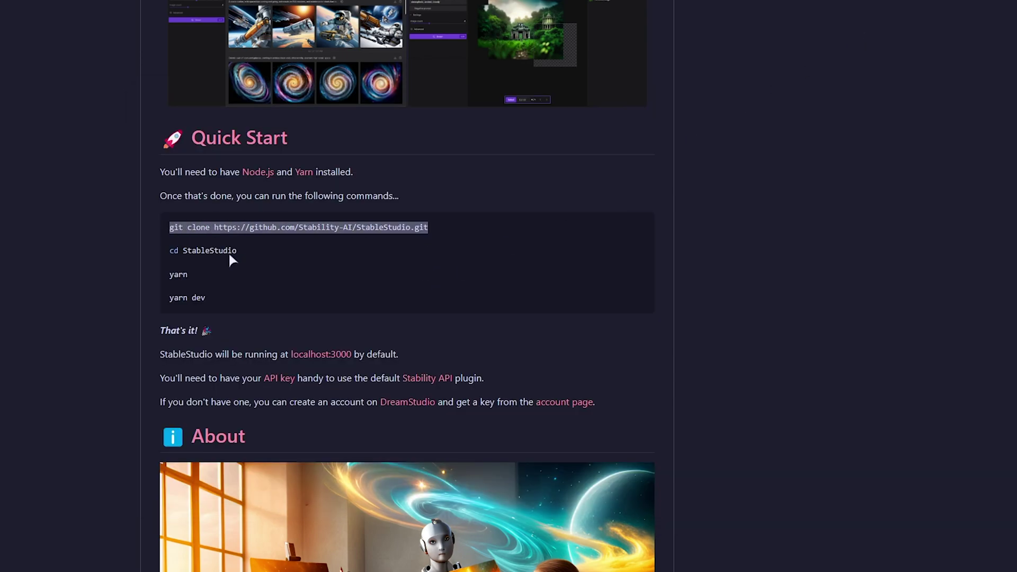
pyautogui.moveTo(241, 250)
pyautogui.mouseDown()
pyautogui.moveTo(167, 251)
pyautogui.moveTo(170, 277)
pyautogui.moveTo(208, 298)
pyautogui.moveTo(164, 297)
pyautogui.mouseUp()
pyautogui.doubleClick(192, 251)
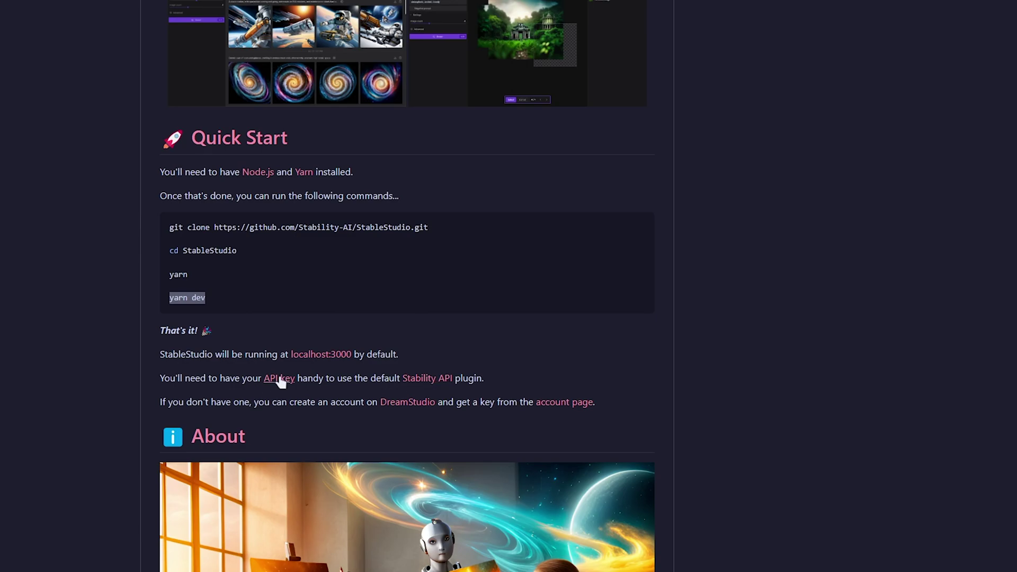
pyautogui.hotkey('alt', 'Tab')
pyautogui.hotkey('ctrl', 'v')
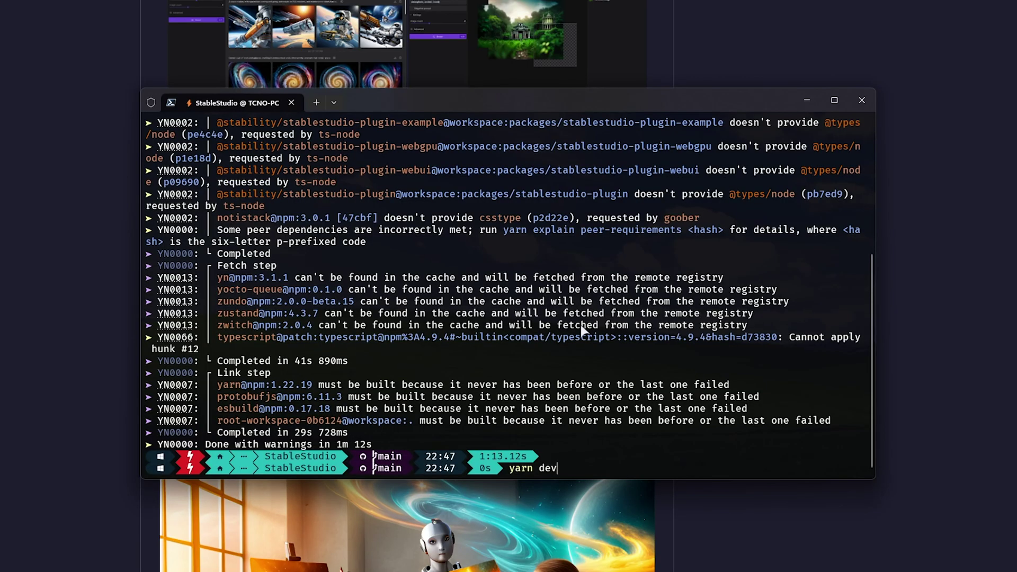
pyautogui.press('Return')
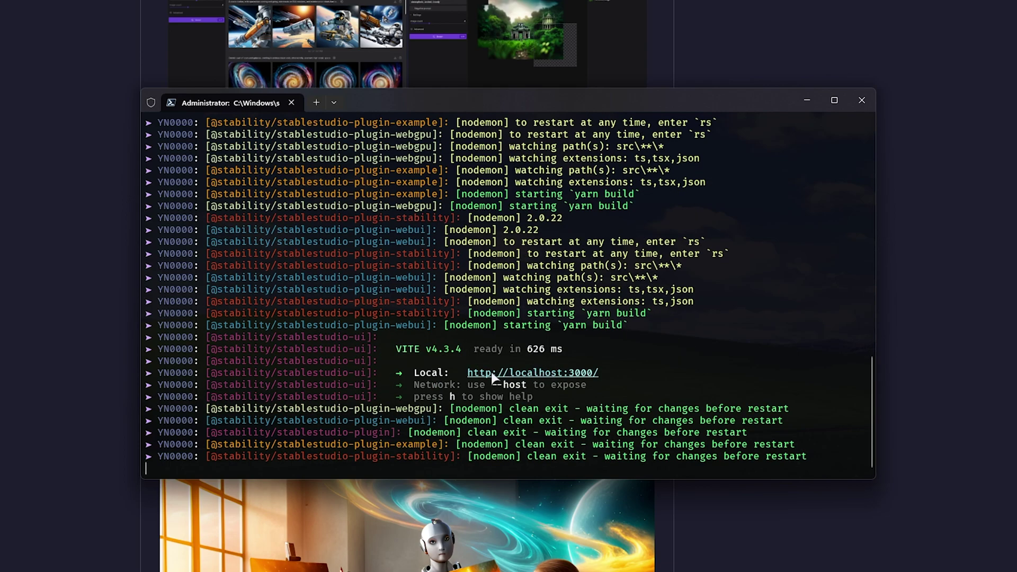
pyautogui.moveTo(468, 372); pyautogui.dragTo(598, 372)
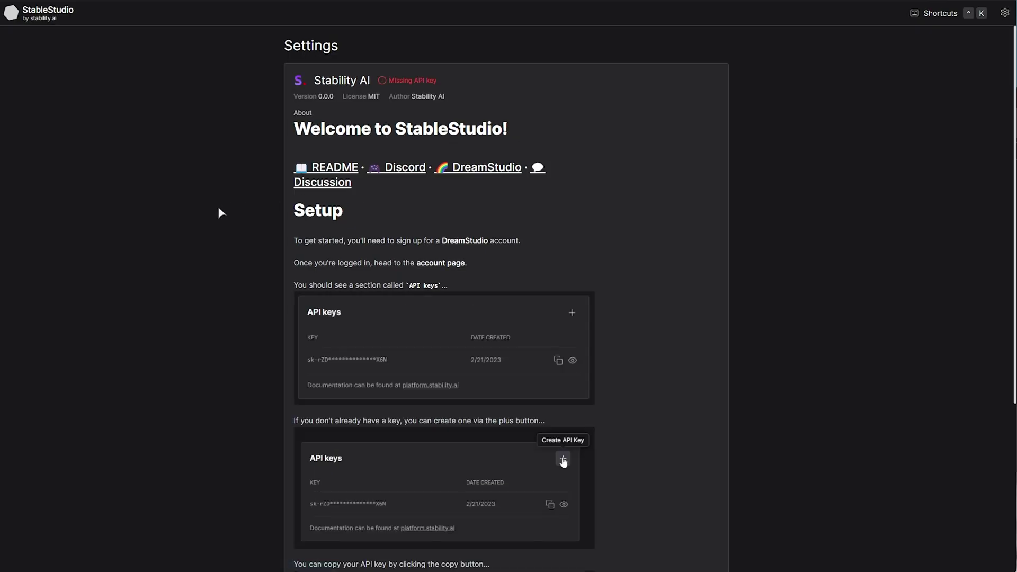
pyautogui.moveTo(294, 128); pyautogui.dragTo(561, 133)
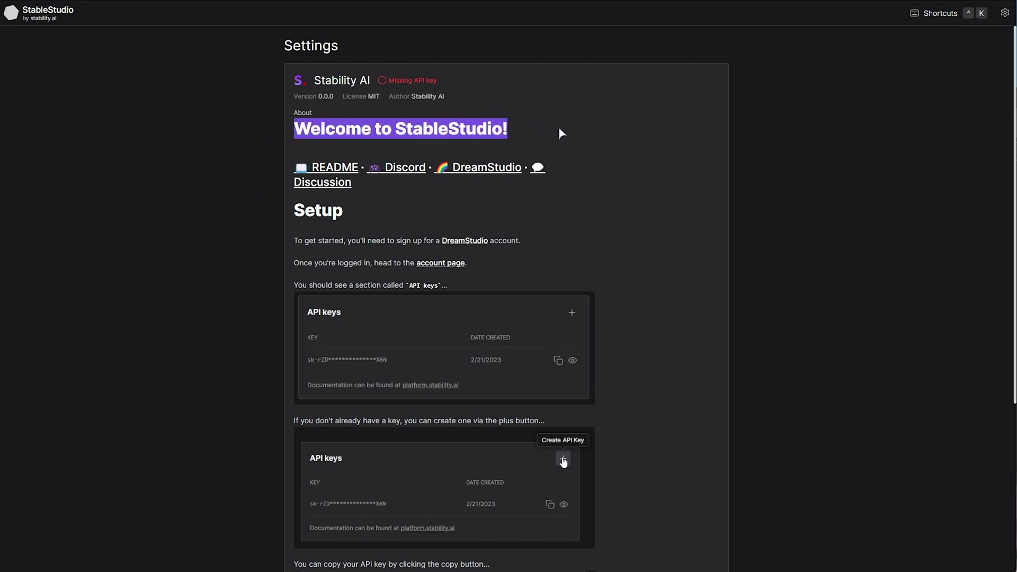
pyautogui.click(566, 113)
pyautogui.scroll(-1, 359, 241)
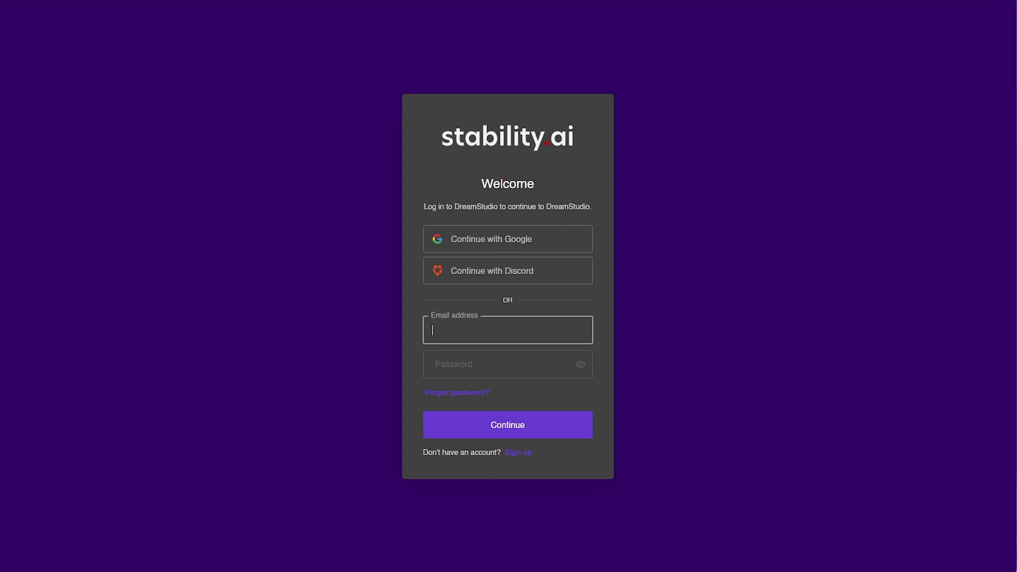
# Sign in to DreamStudio with Google, accept the terms, and copy the API key.
pyautogui.click(540, 239)
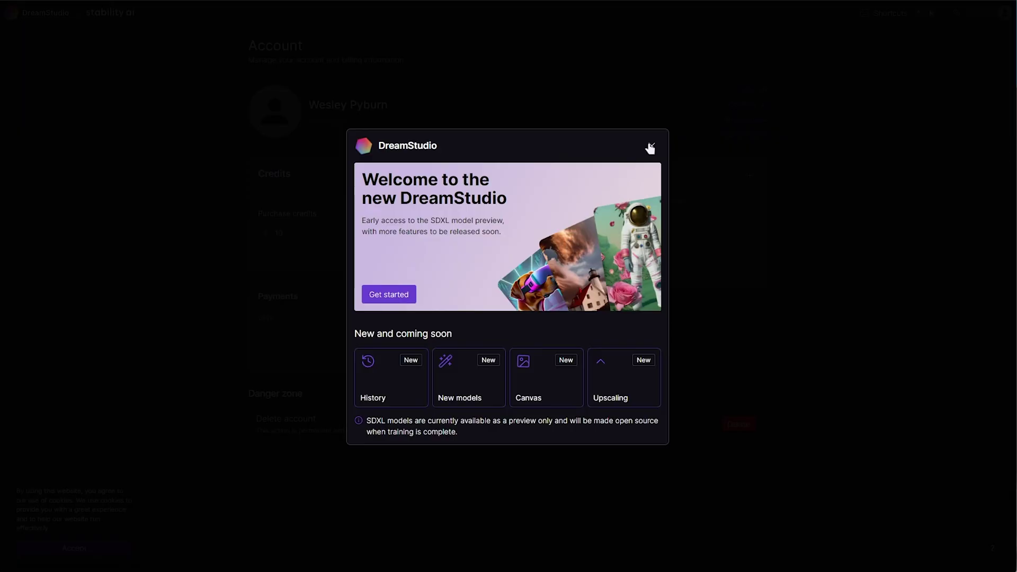
pyautogui.click(651, 146)
pyautogui.click(427, 280)
pyautogui.click(571, 312)
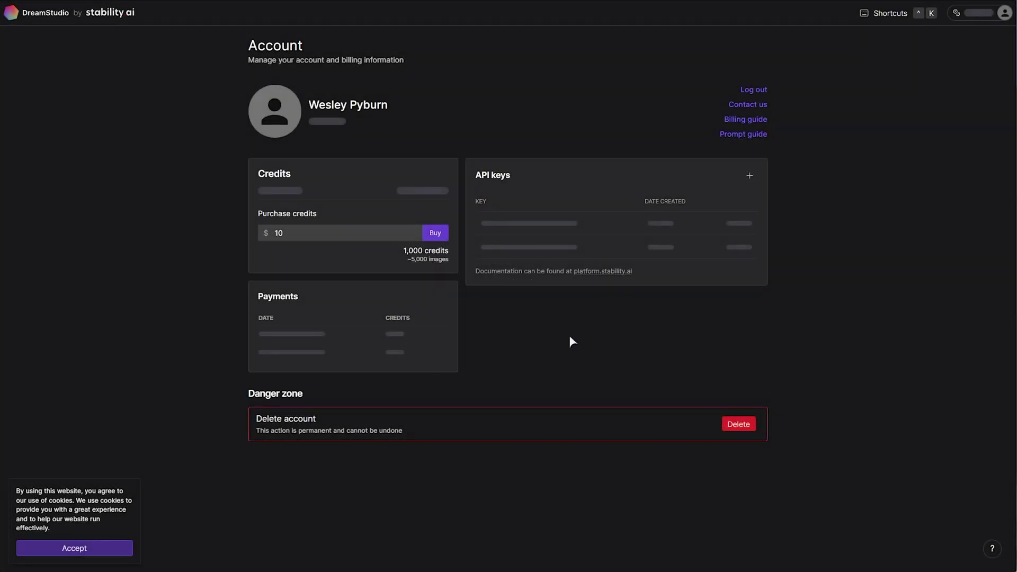
pyautogui.moveTo(413, 204); pyautogui.dragTo(453, 204)
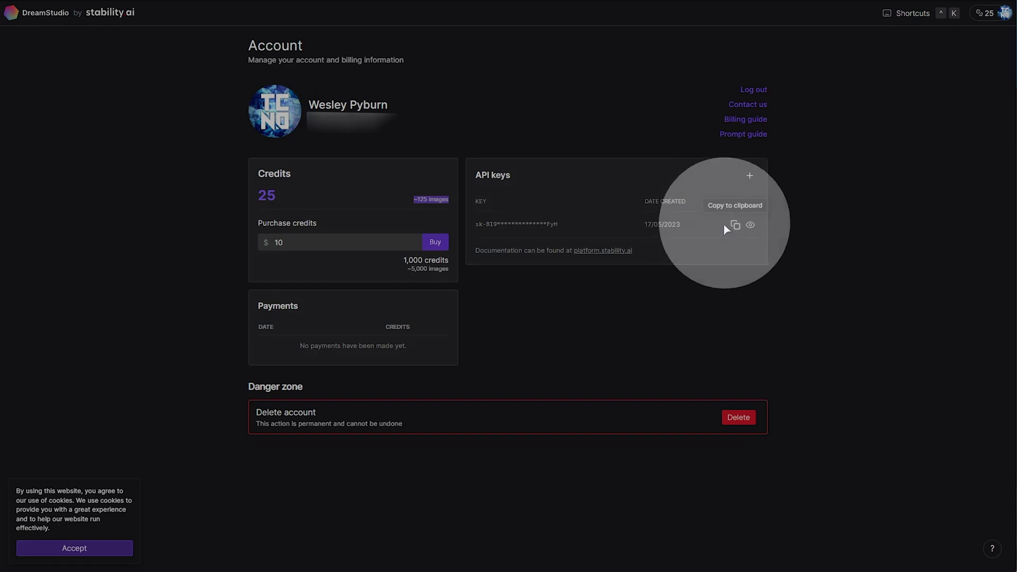
pyautogui.click(735, 225)
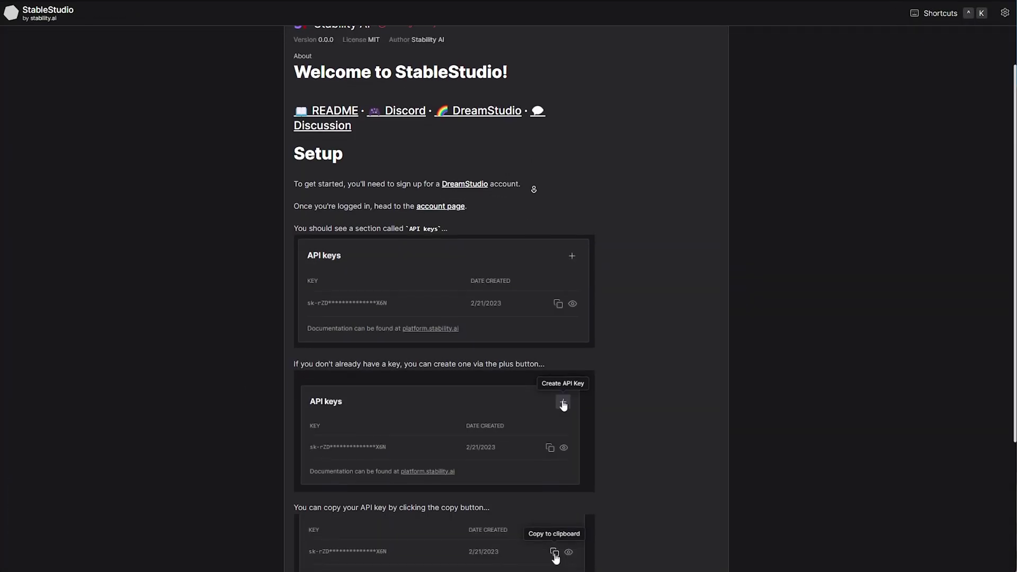
# Paste the copied key into the Stability API key field in StableStudio's Settings.
pyautogui.scroll(-4, 533, 189)
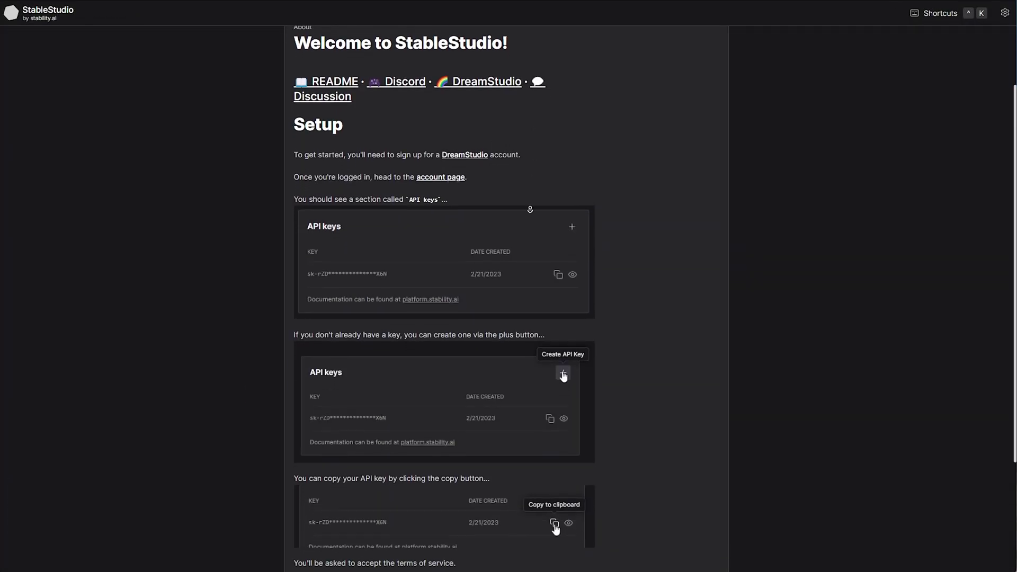
pyautogui.hotkey('ctrl', 'v')
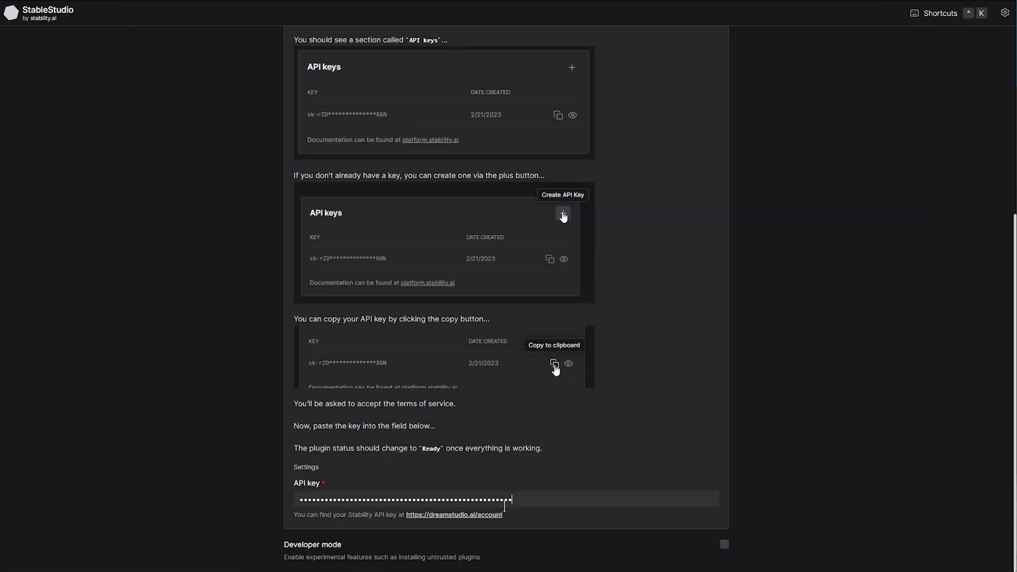
pyautogui.scroll(5, 529, 501)
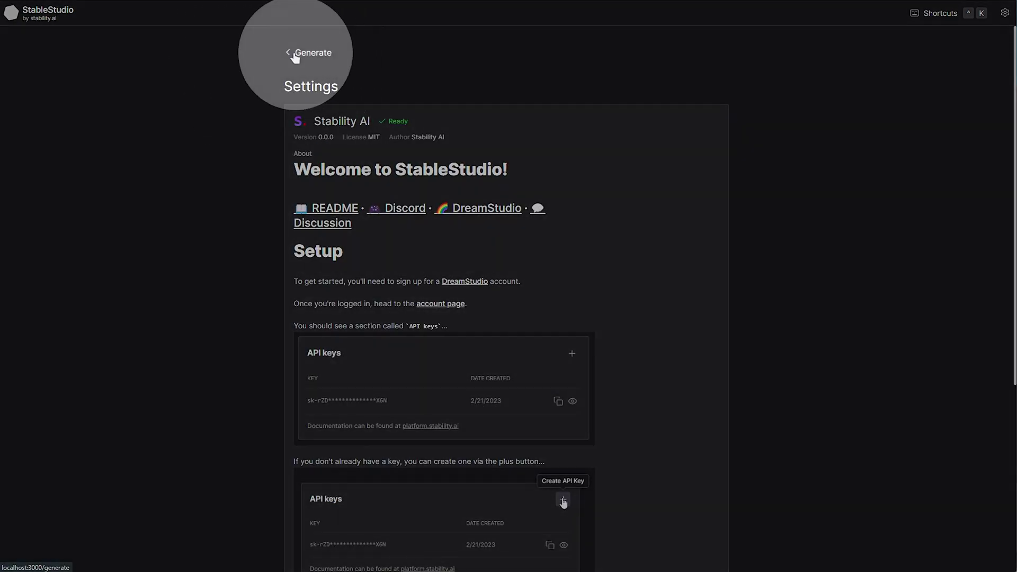
# Return to Generate, keep the Enhance style, and Dream four skilled-archer-in-forest images.
pyautogui.click(304, 53)
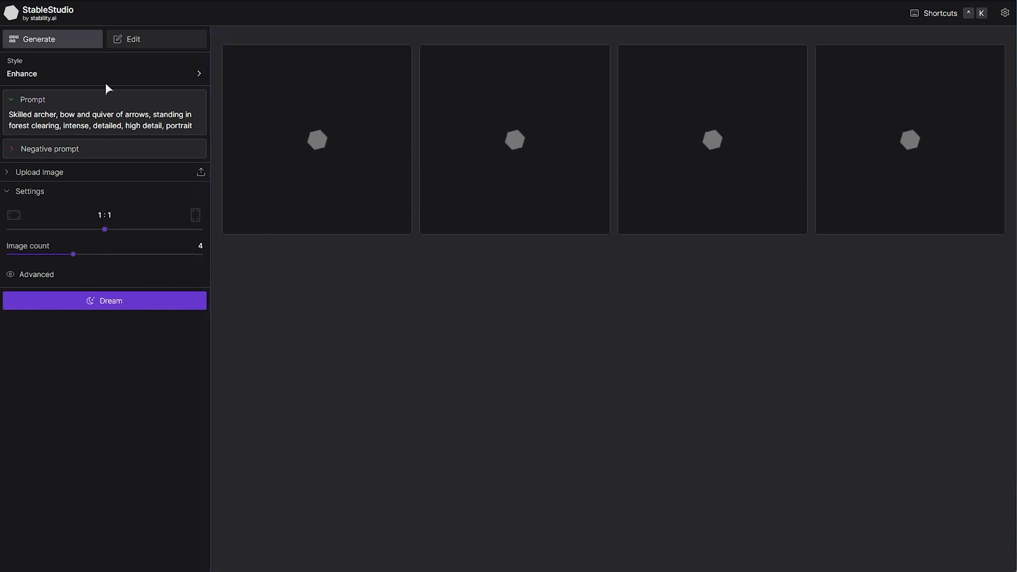
pyautogui.click(154, 74)
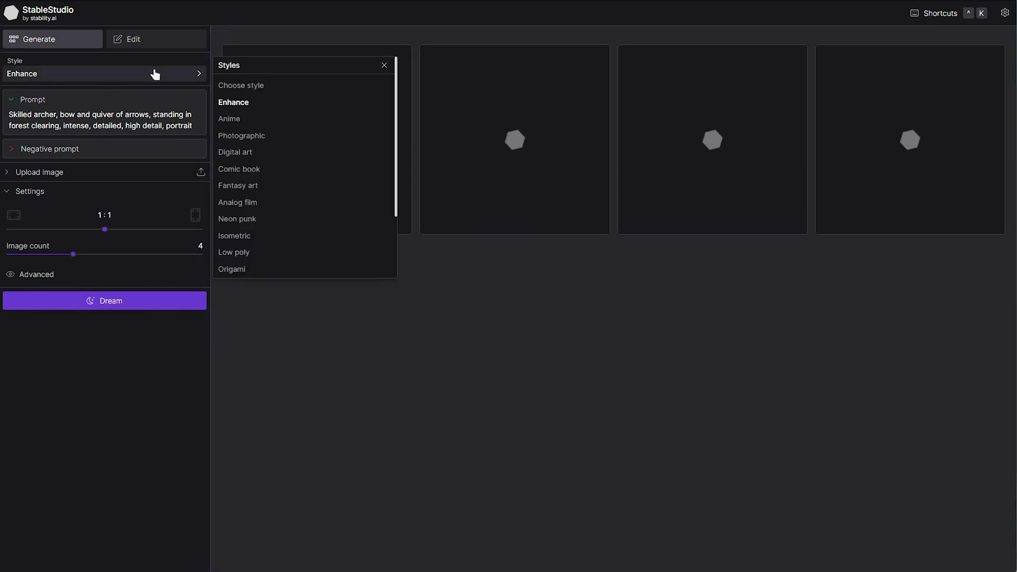
pyautogui.click(106, 103)
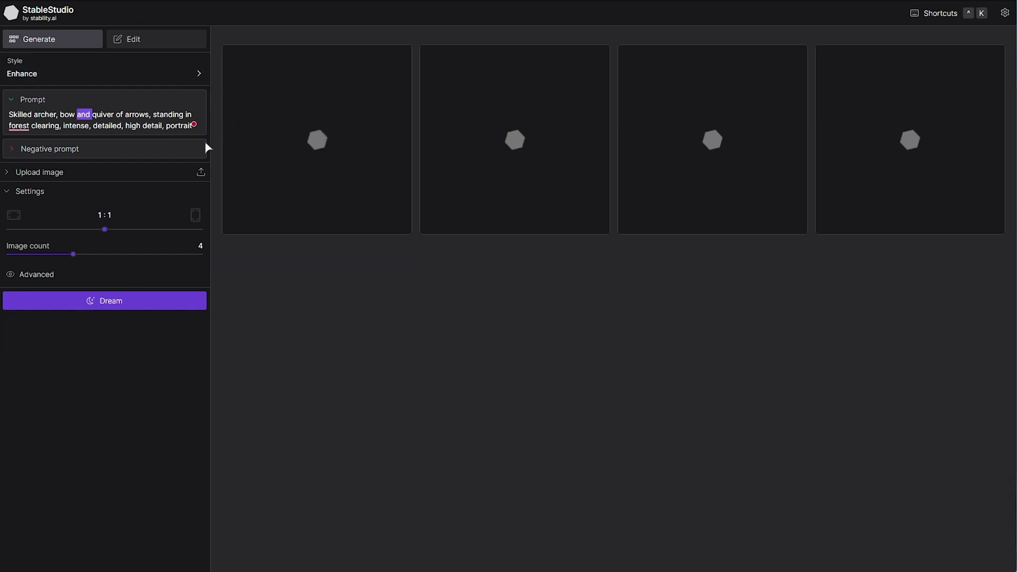
pyautogui.click(137, 309)
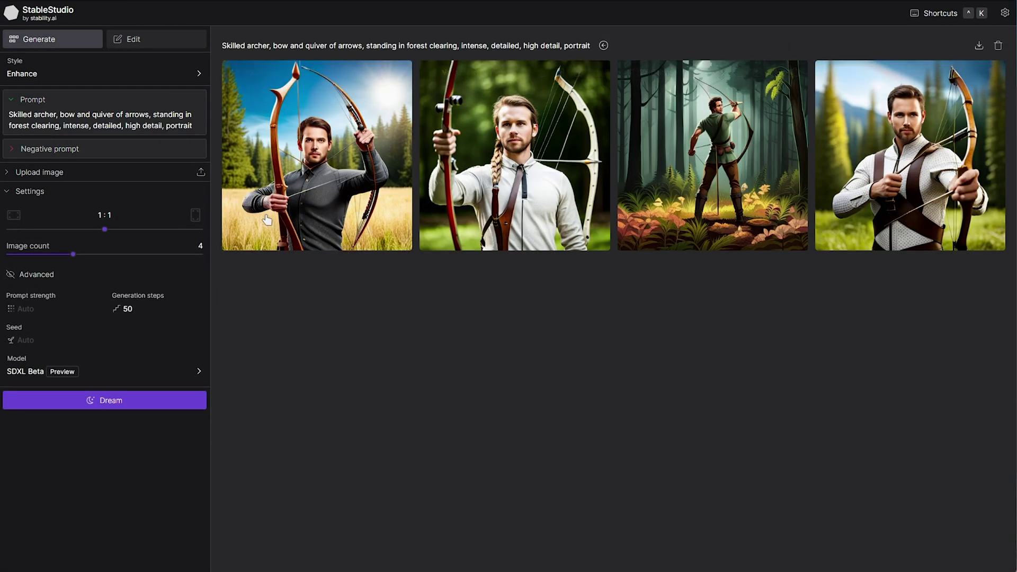
pyautogui.click(126, 372)
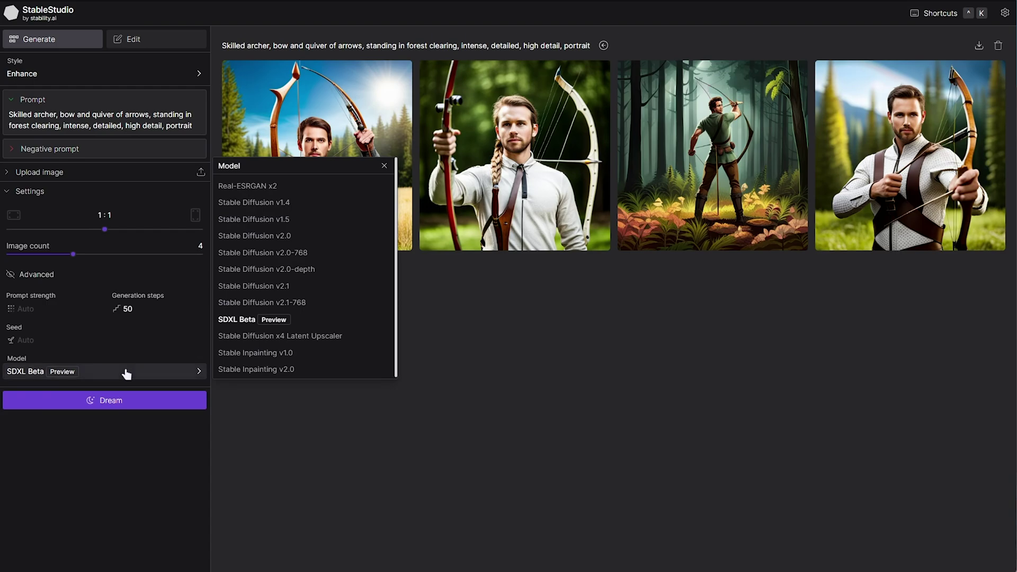
pyautogui.click(468, 317)
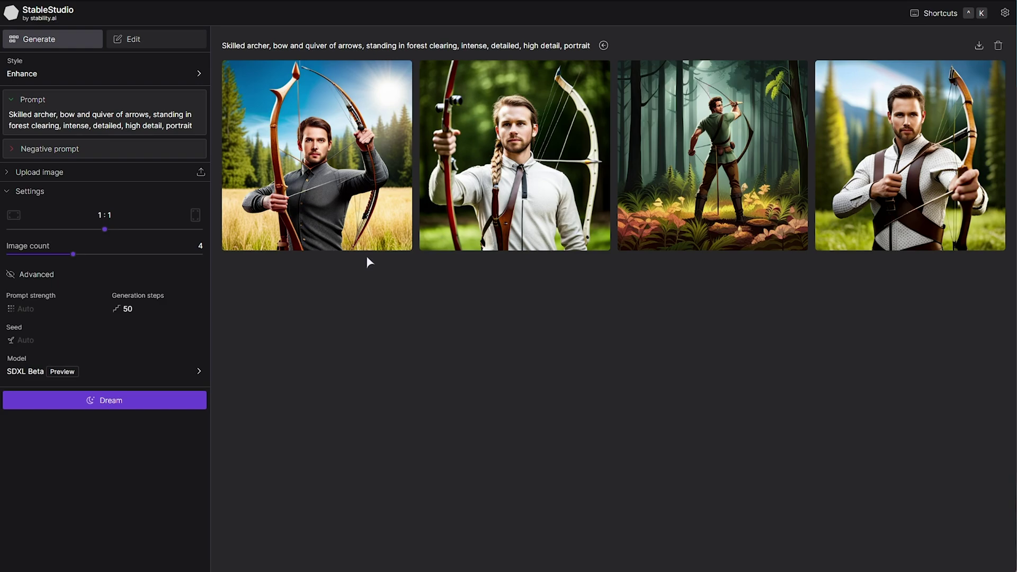
pyautogui.moveTo(359, 248)
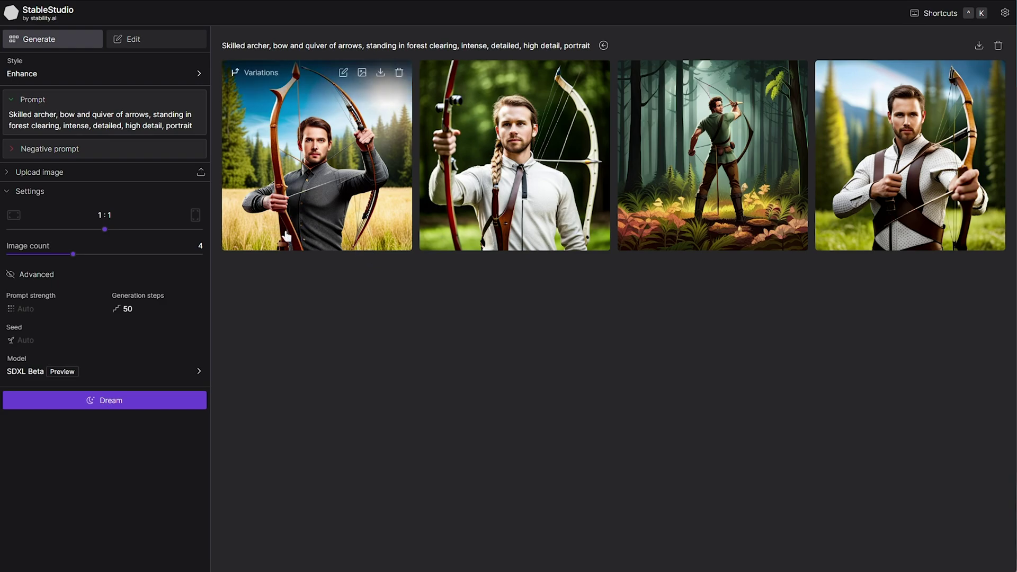